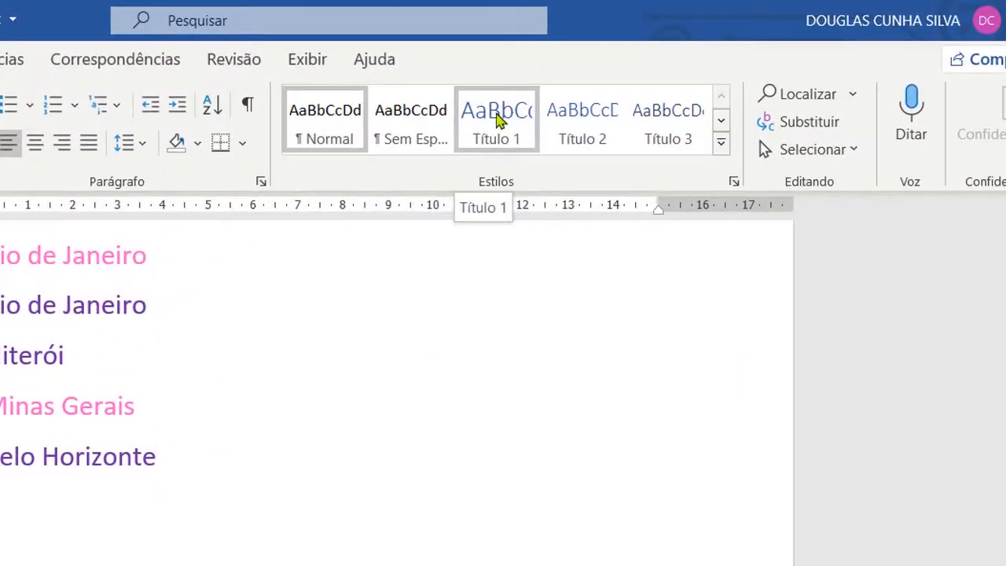
# - Modify the Título 1 style to use Arial, size 14, bold, with the Automático font colour
pyautogui.rightClick(497, 118)
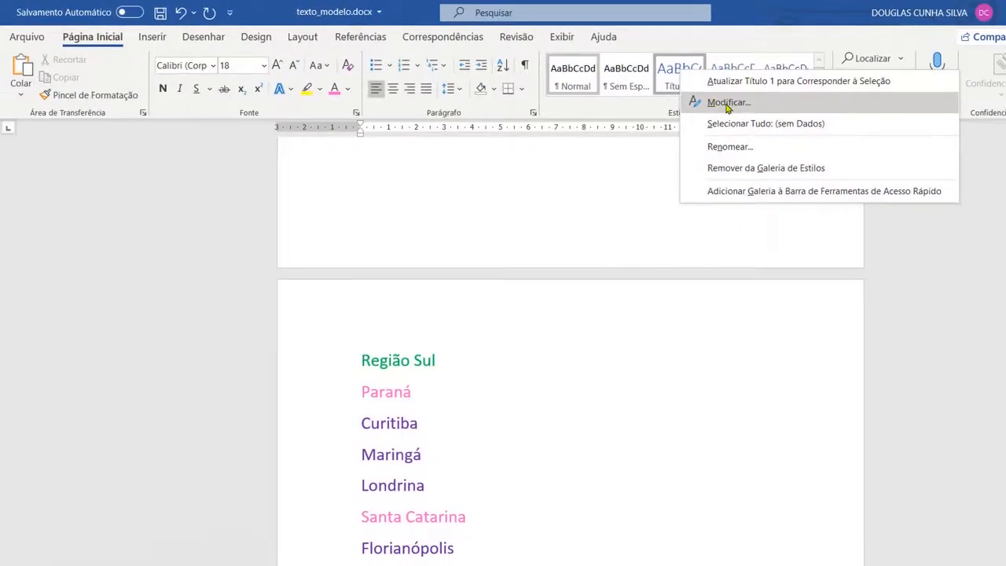
pyautogui.click(728, 103)
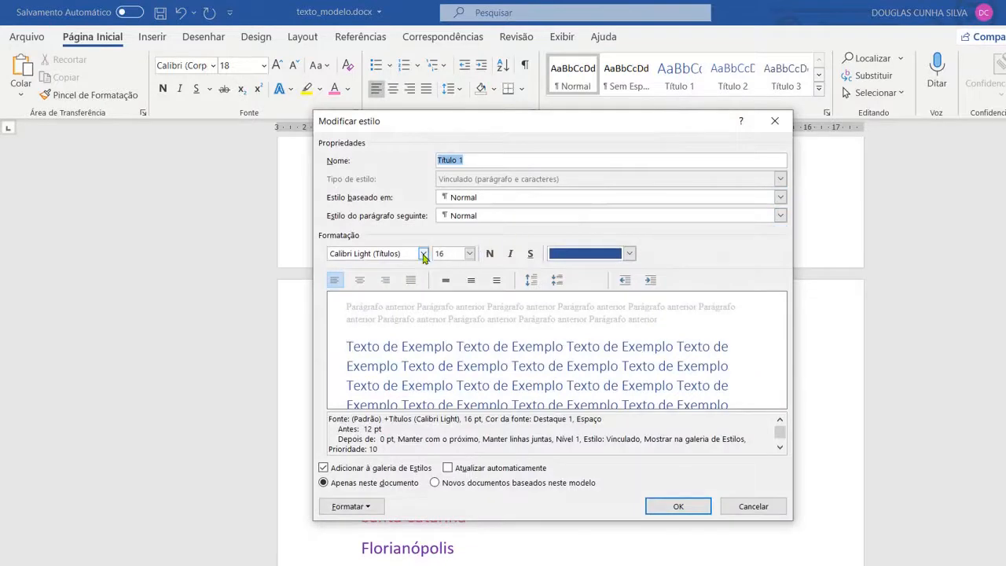
pyautogui.click(423, 253)
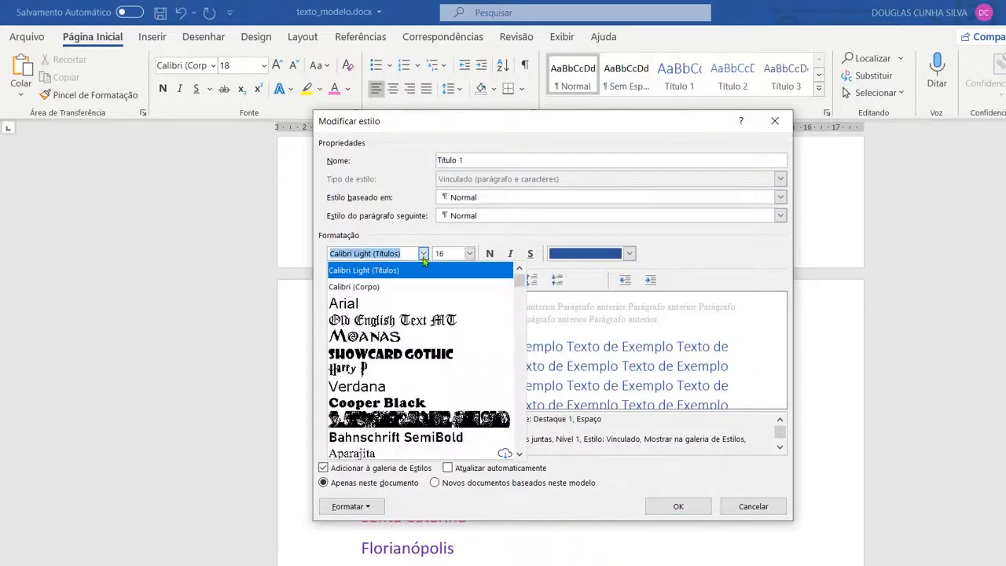
pyautogui.click(369, 306)
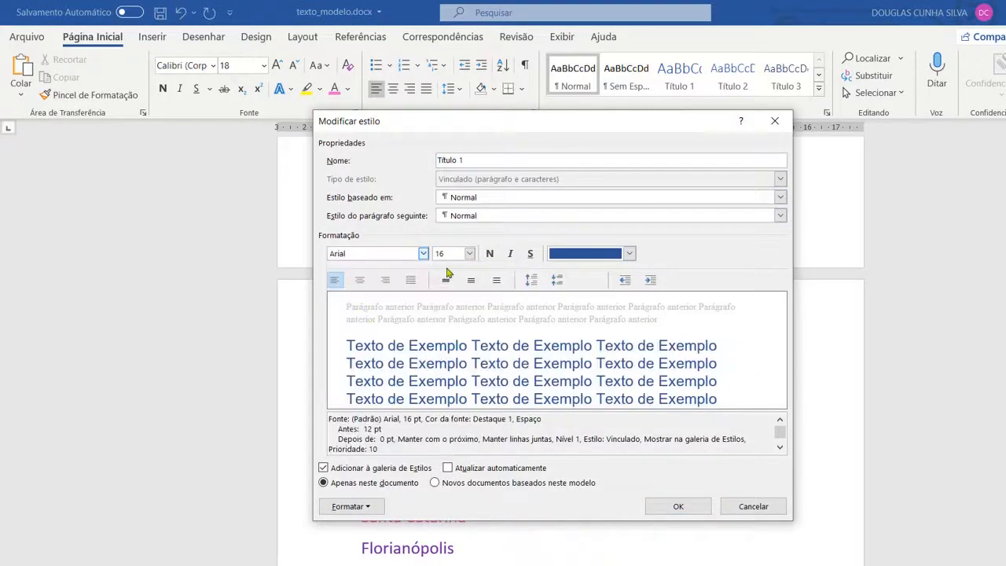
pyautogui.click(470, 253)
pyautogui.click(439, 318)
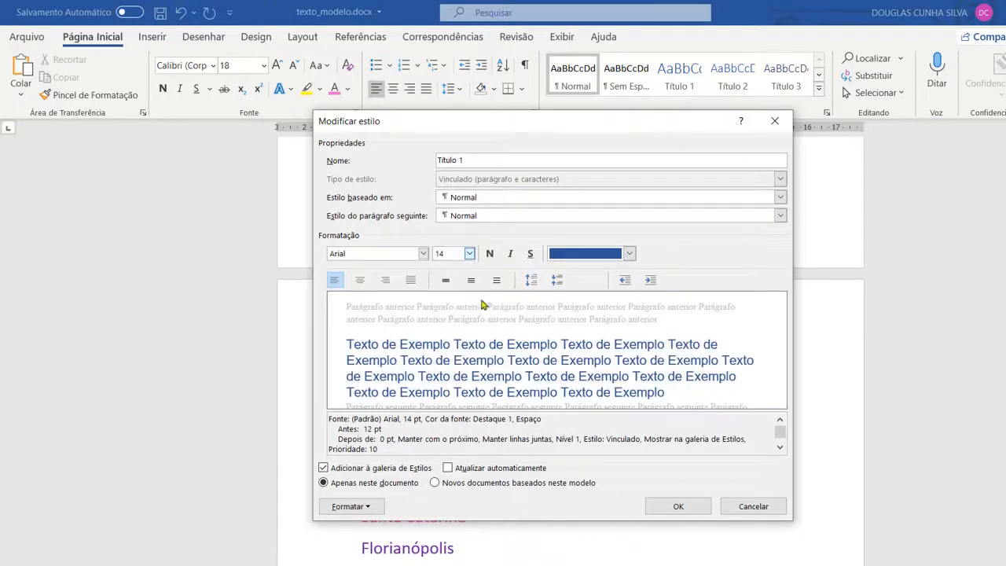
pyautogui.click(490, 253)
pyautogui.click(600, 253)
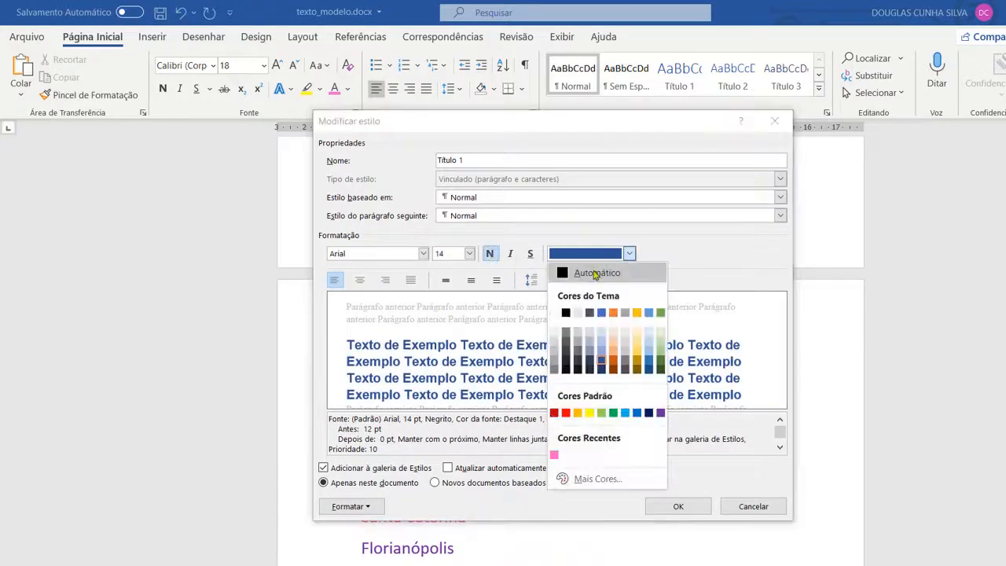
pyautogui.click(596, 277)
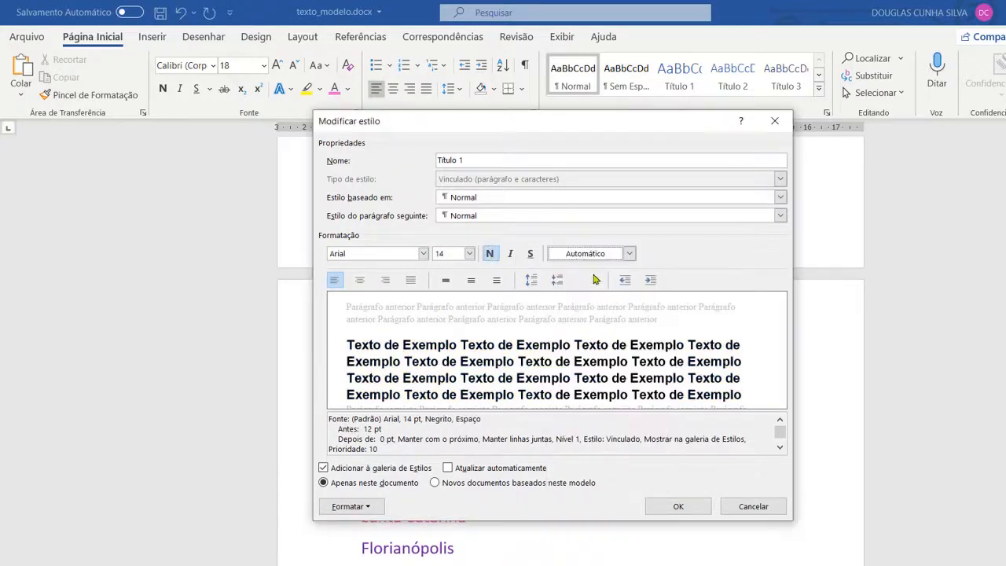
# - Add the all-caps font effect (Todas em maiúsculas) to the Título 1 style and save the style changes
pyautogui.click(369, 508)
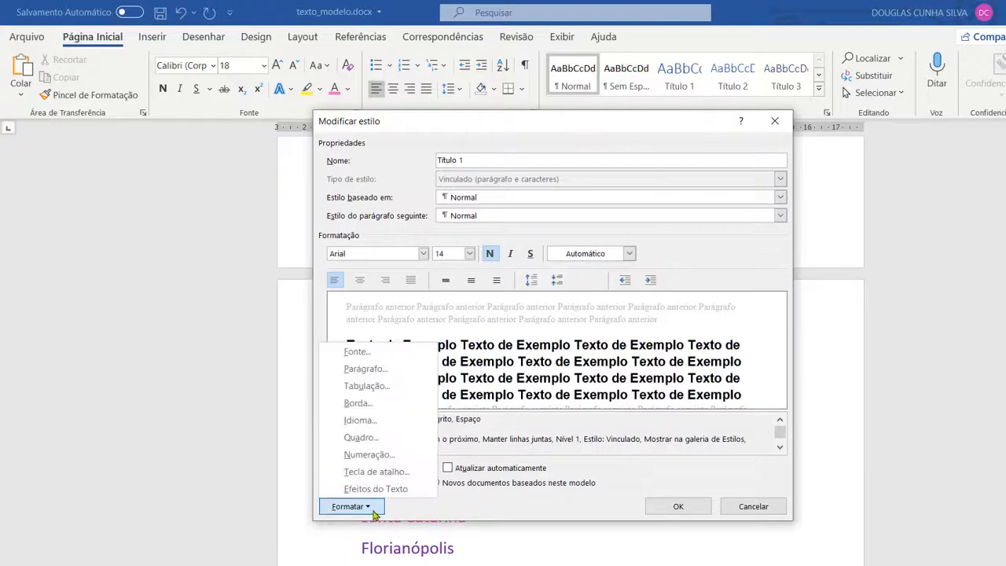
pyautogui.click(385, 353)
pyautogui.click(638, 323)
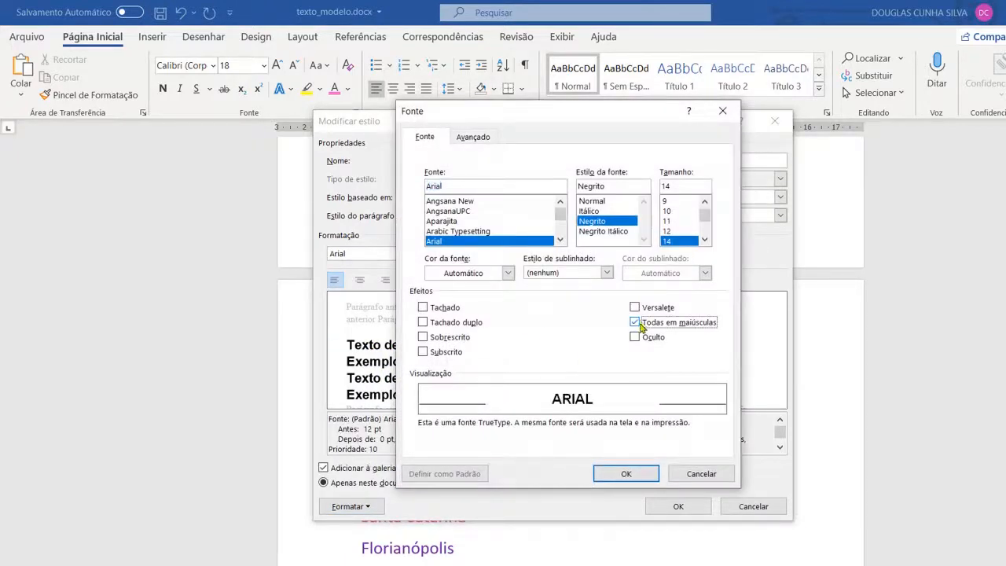
pyautogui.click(626, 473)
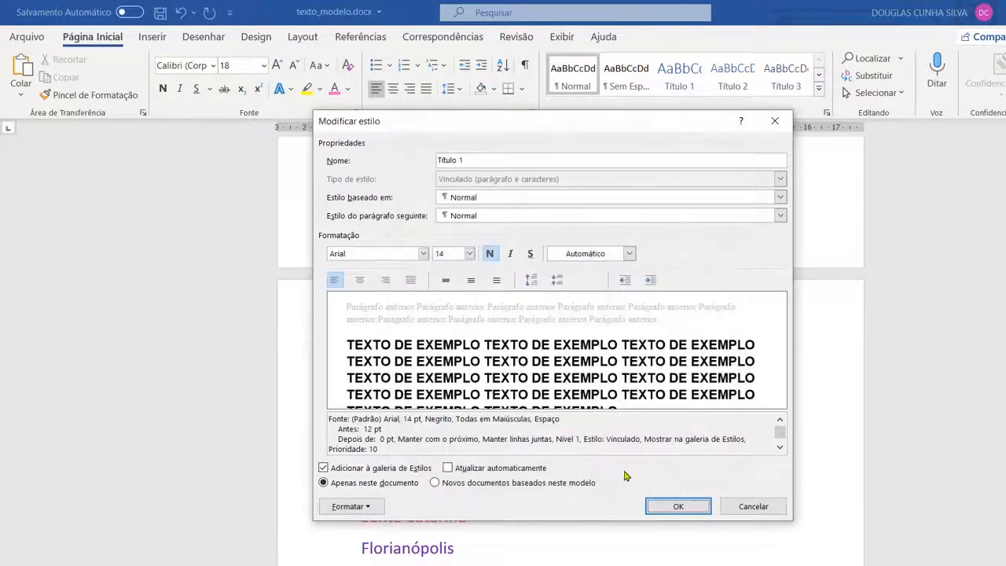
pyautogui.click(677, 506)
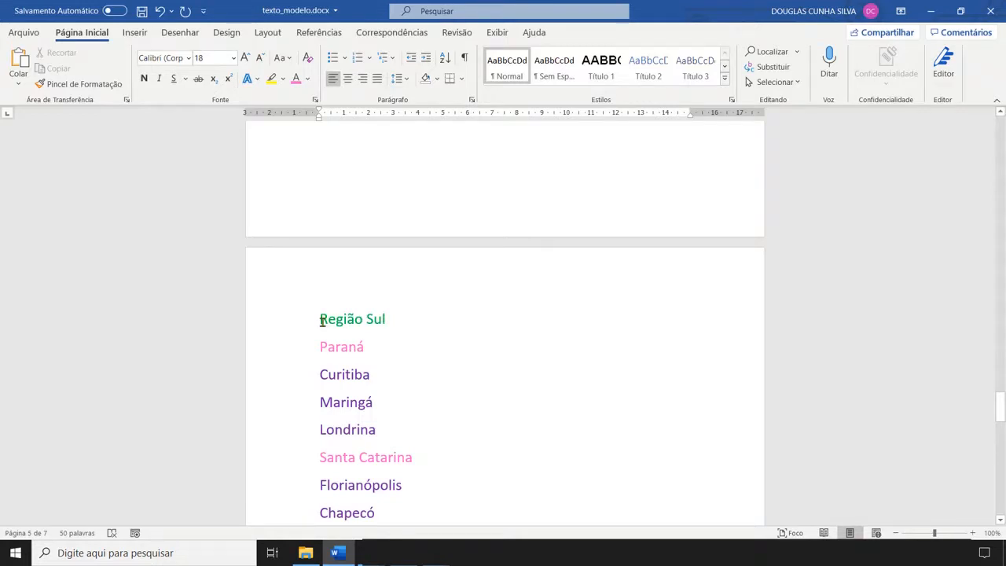
# - Apply the Título 1 style to the "Região Sul" line
pyautogui.moveTo(319, 319); pyautogui.dragTo(386, 321)
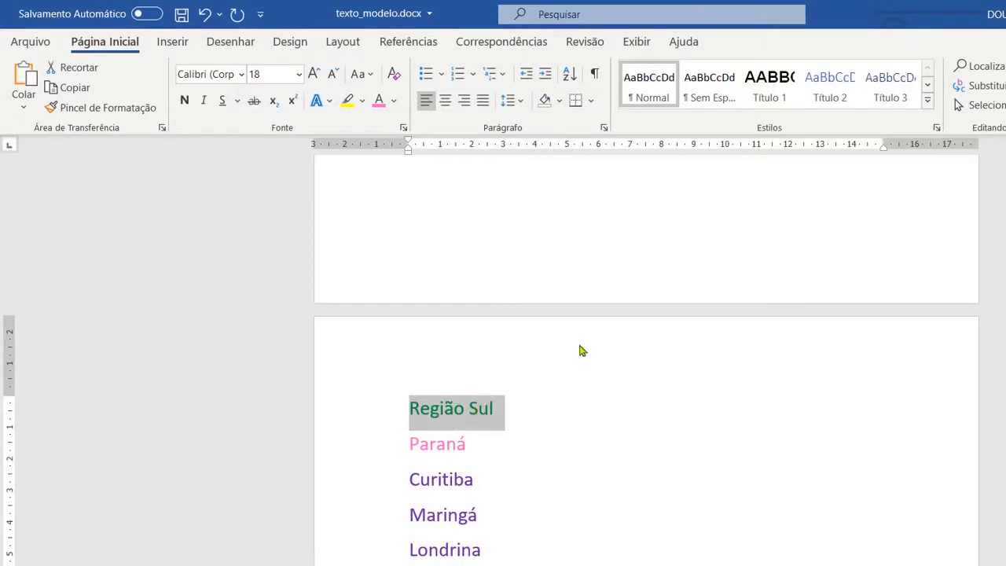
pyautogui.click(764, 96)
pyautogui.click(764, 96)
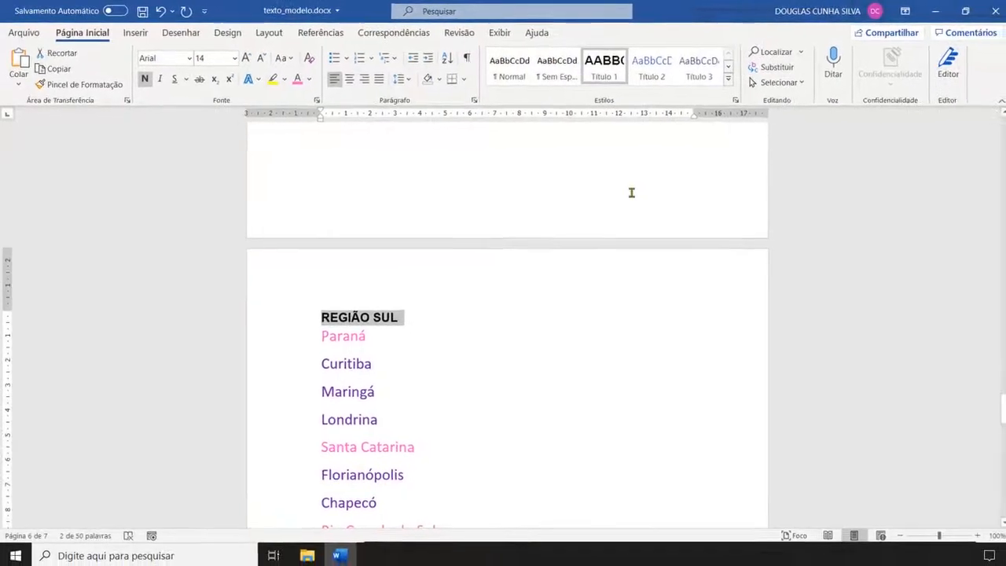
pyautogui.click(415, 315)
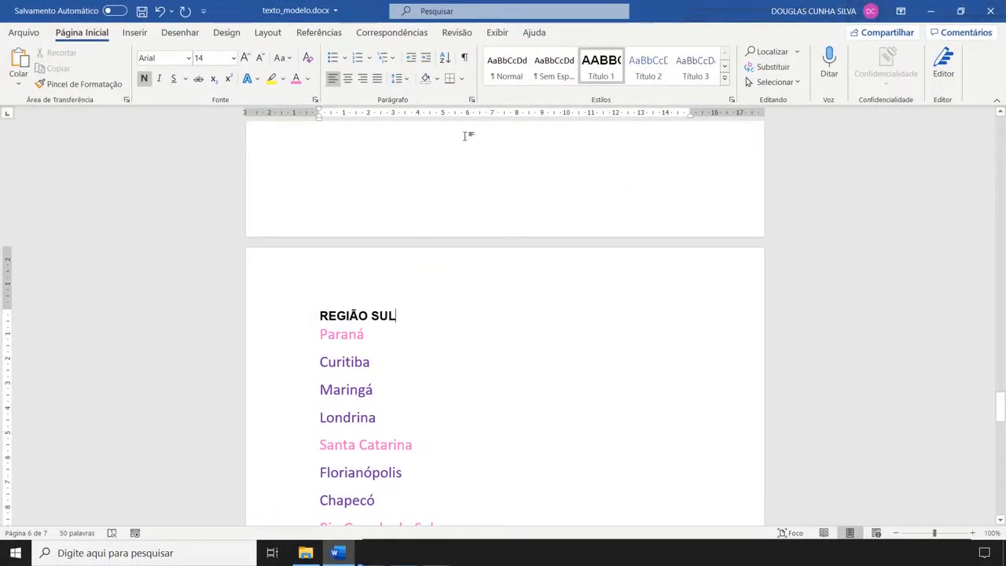
# - Show the document's Navigation pane (Painel de Navegação), then return to the home formatting commands
pyautogui.click(498, 33)
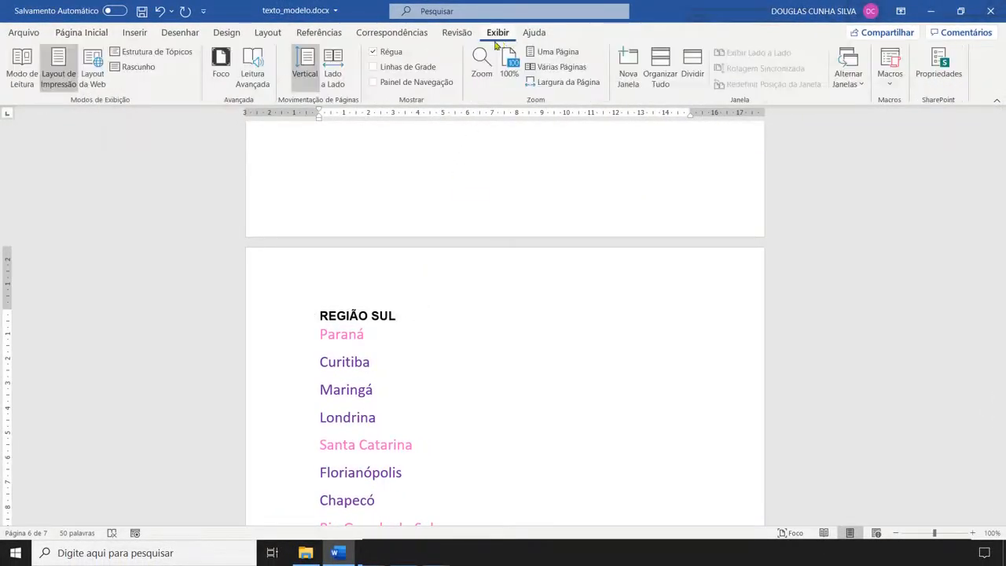
pyautogui.click(419, 82)
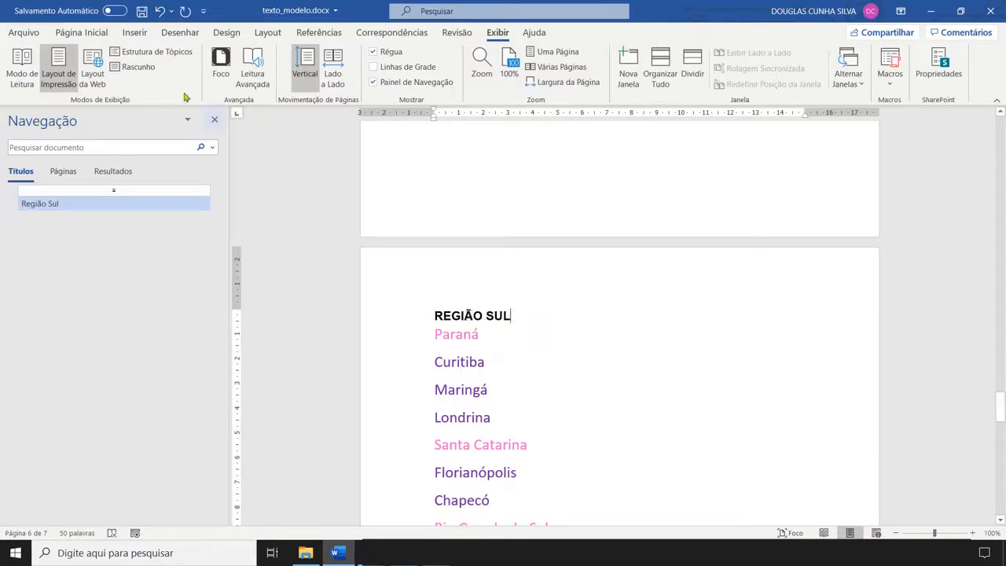
pyautogui.click(95, 32)
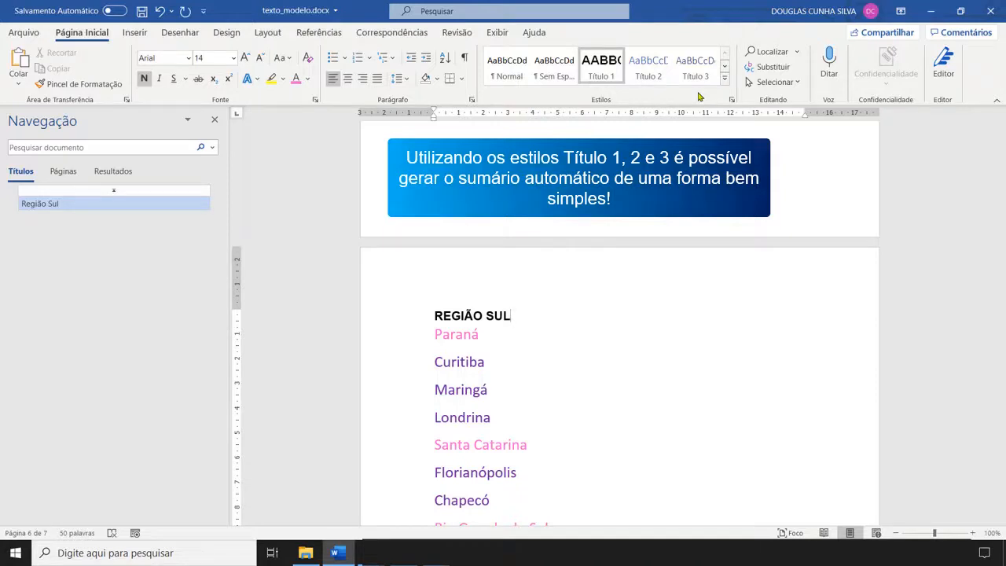
# - Modify the Título 2 style to use Arial, size 14, bold, with the Automático font colour
pyautogui.click(456, 335)
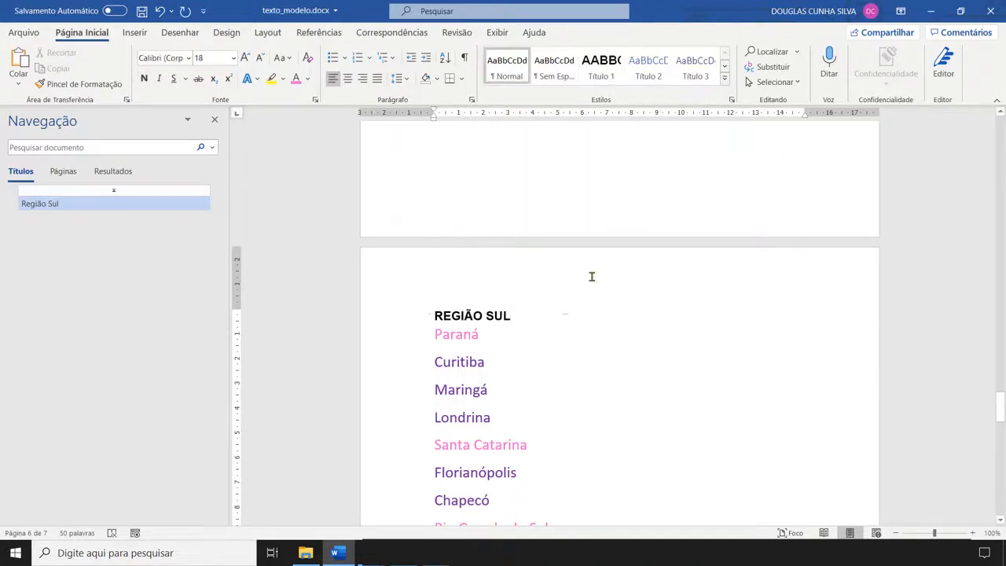
pyautogui.rightClick(650, 78)
pyautogui.click(677, 97)
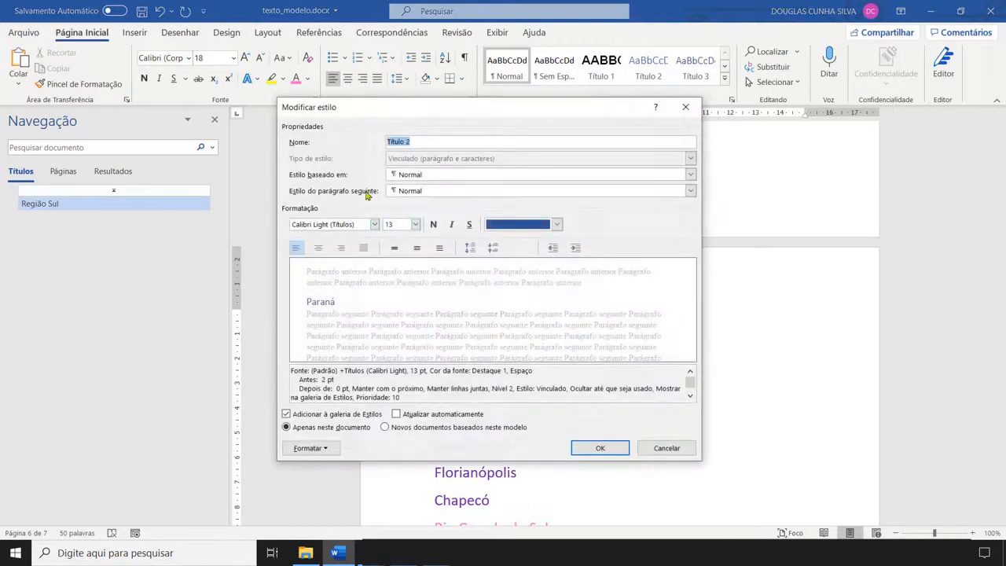
pyautogui.click(374, 224)
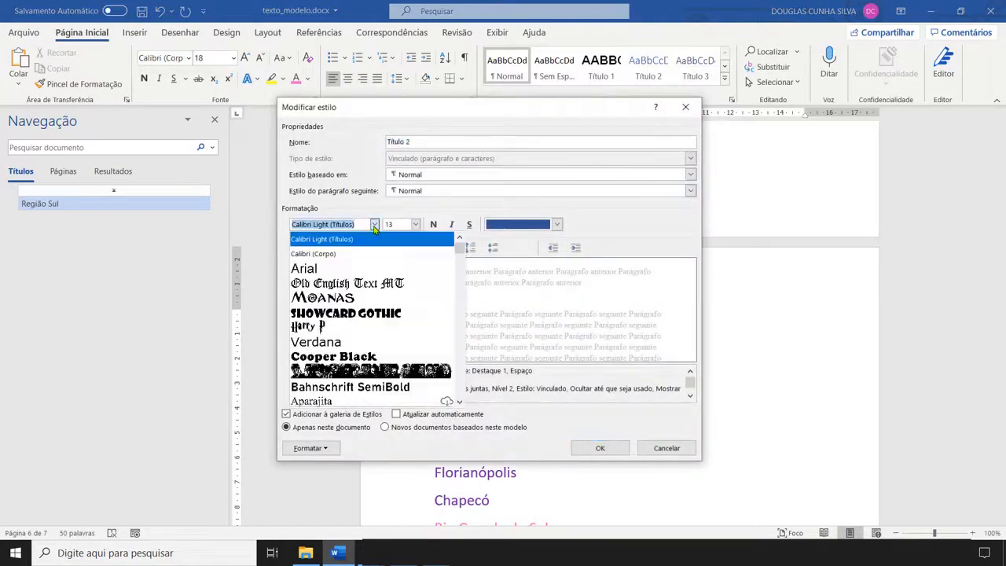
pyautogui.click(342, 269)
pyautogui.click(415, 224)
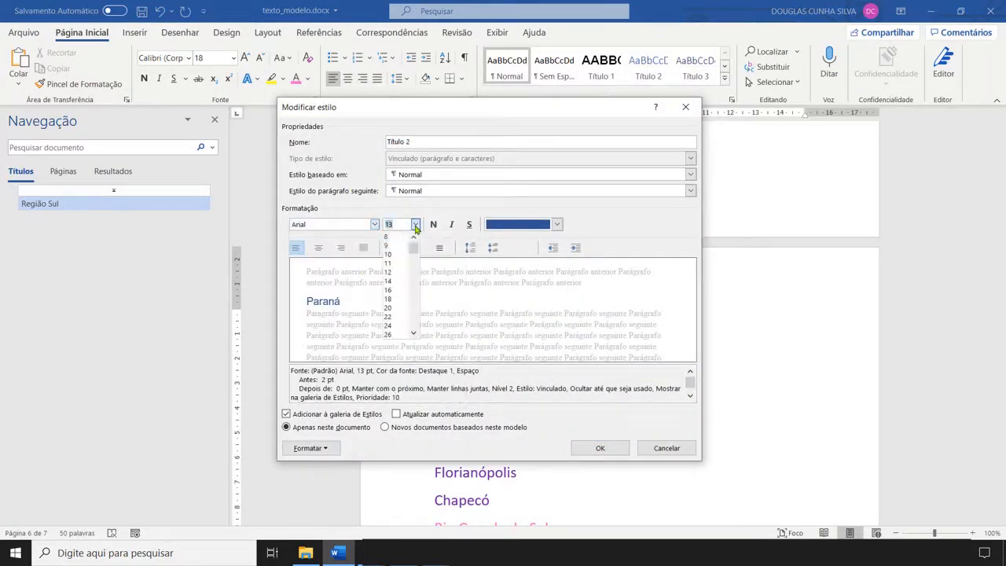
pyautogui.click(394, 281)
pyautogui.click(433, 224)
pyautogui.click(556, 224)
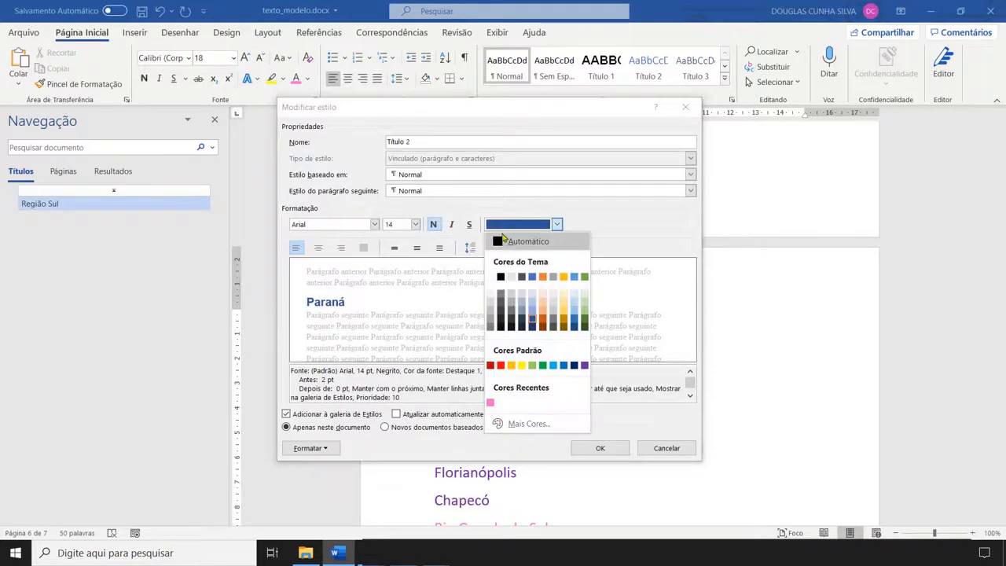
pyautogui.click(523, 241)
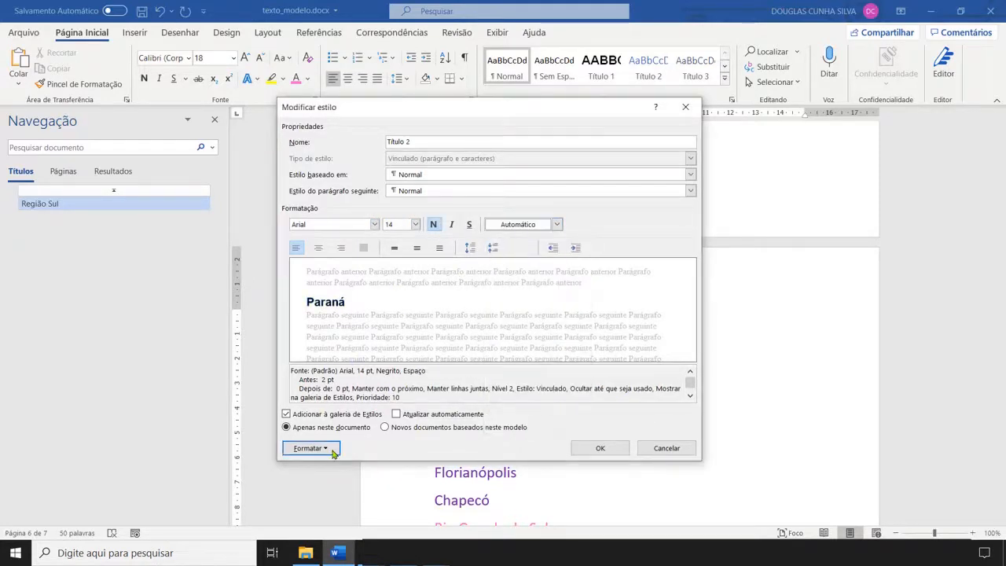
pyautogui.click(600, 449)
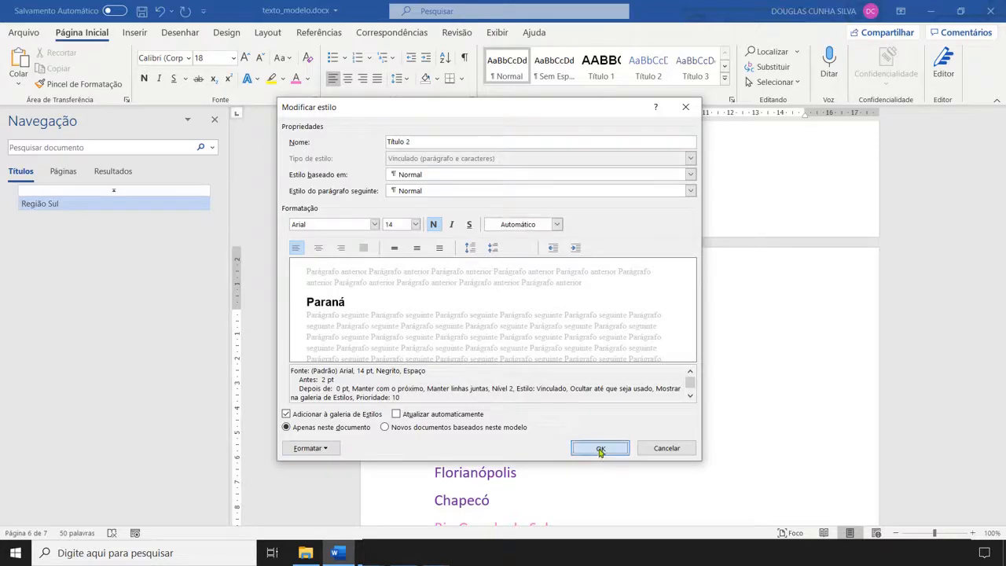
pyautogui.click(281, 57)
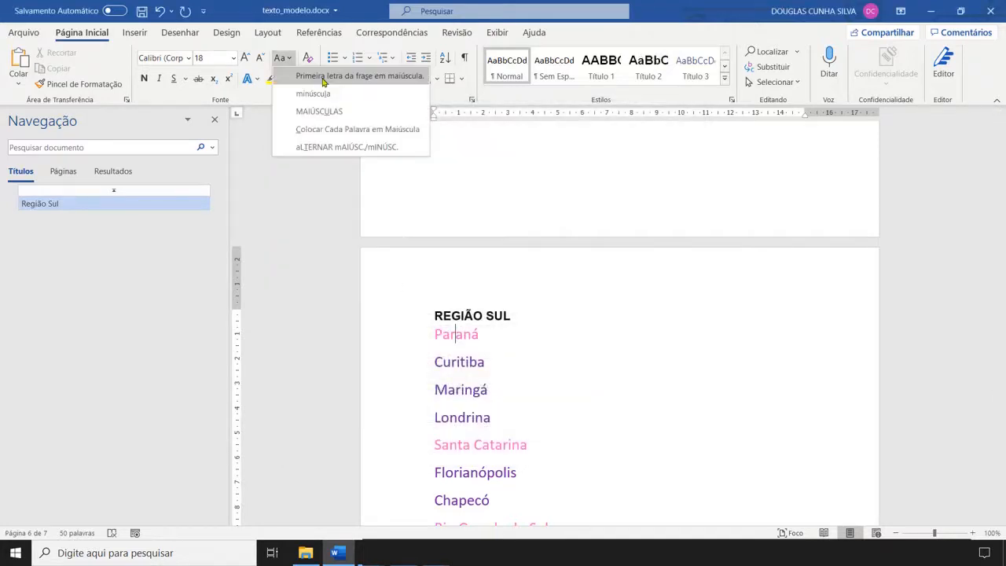
pyautogui.click(322, 82)
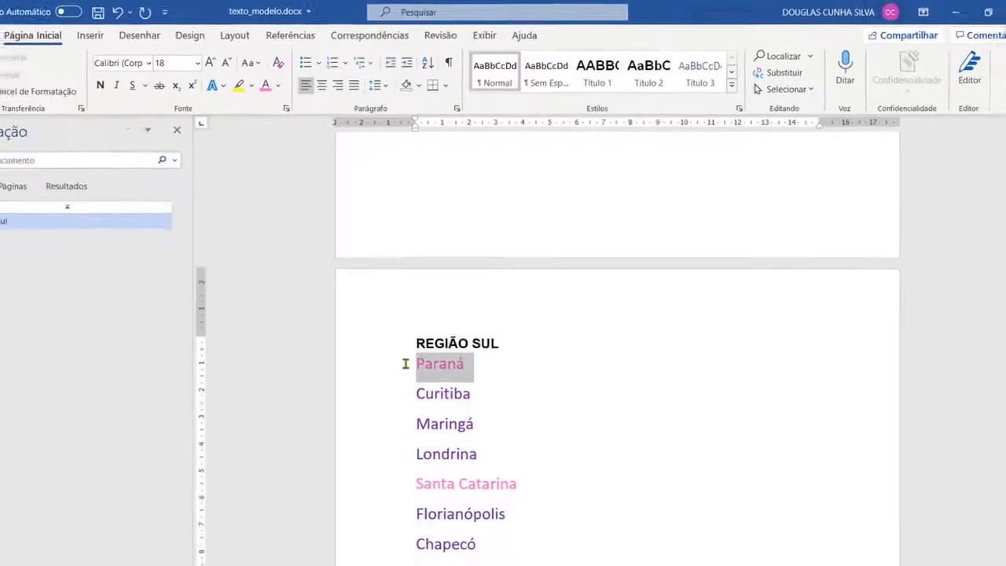
# - Apply the Título 2 style to the state names Paraná, Santa Catarina and Rio Grande do Sul
pyautogui.click(649, 69)
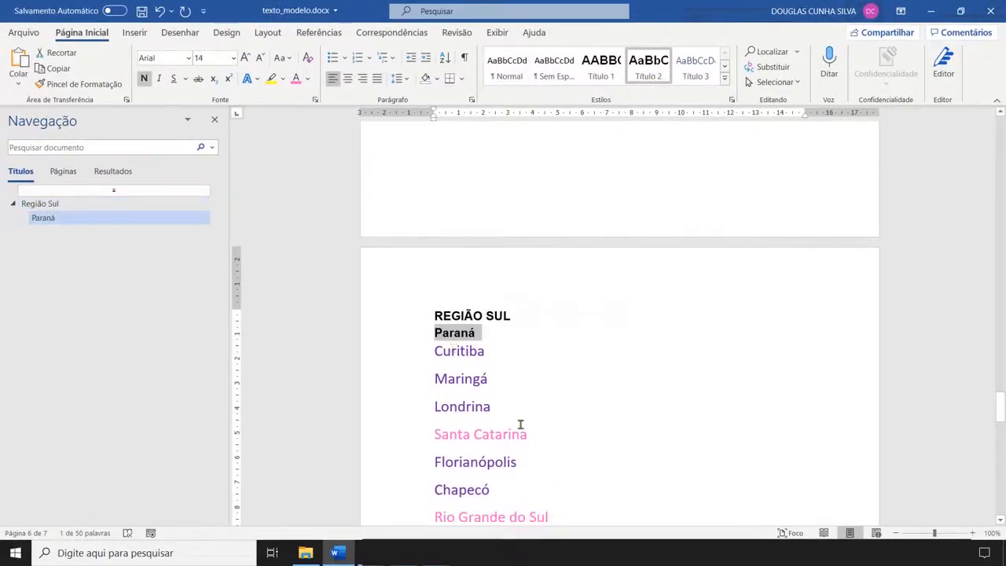
pyautogui.moveTo(543, 440); pyautogui.dragTo(435, 437)
pyautogui.click(650, 75)
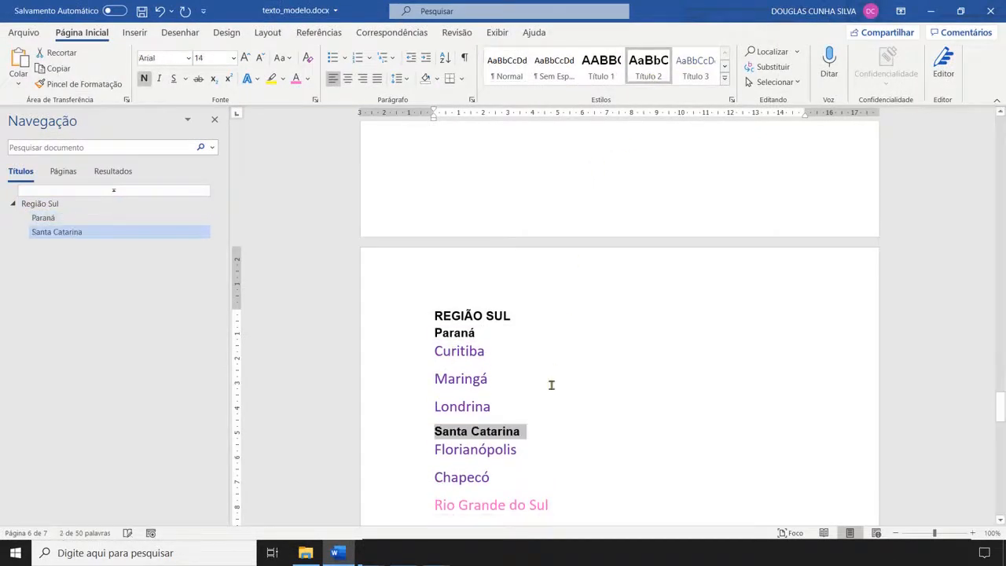
pyautogui.moveTo(556, 503); pyautogui.dragTo(442, 505)
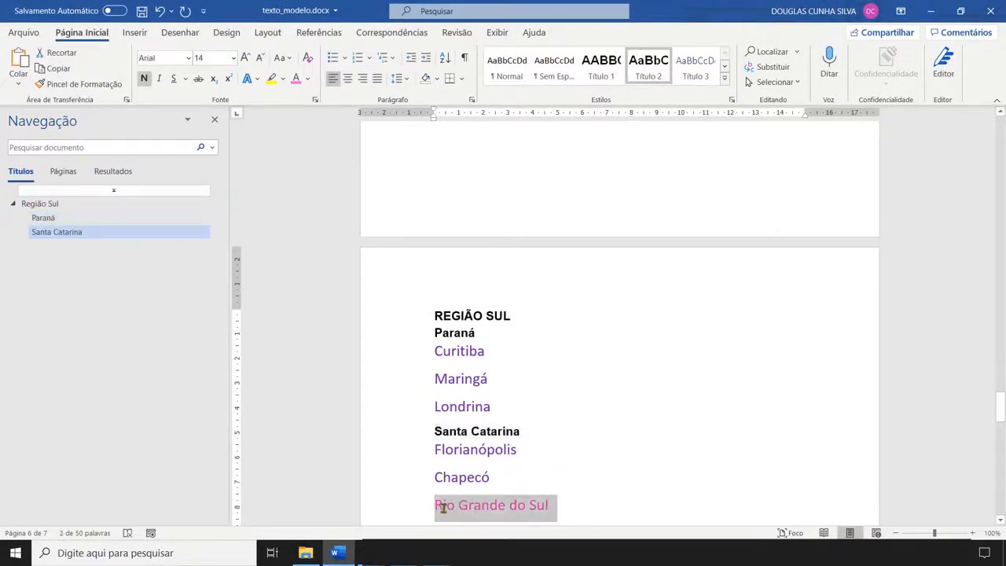
pyautogui.click(652, 77)
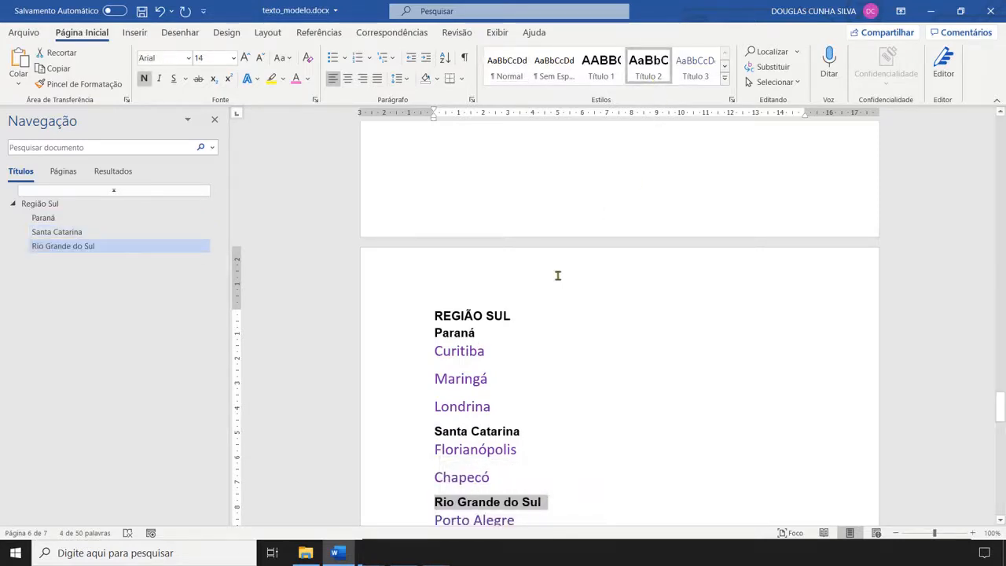
# - Modify the Título 3 style to use bold Arial with the Automático font colour
pyautogui.click(463, 358)
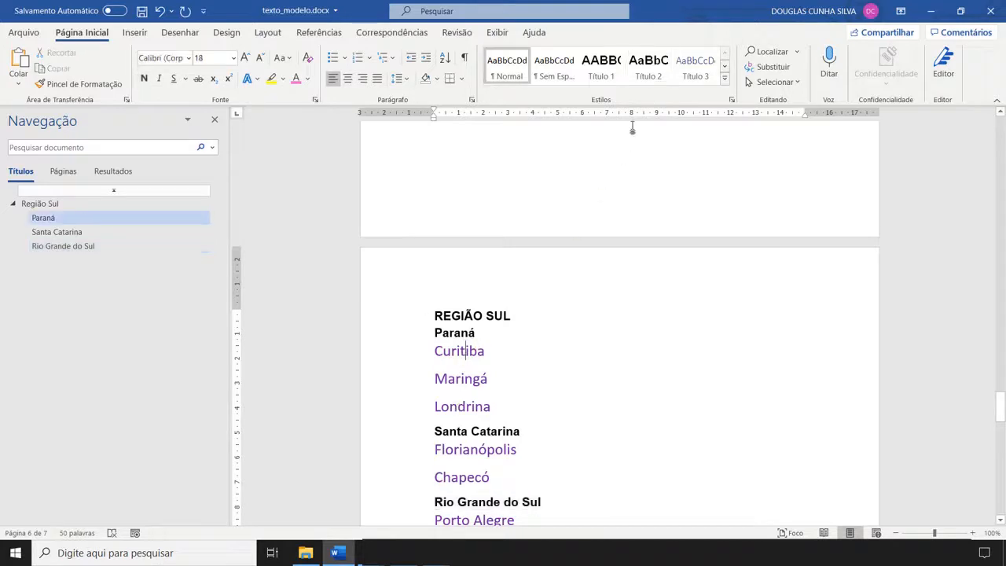
pyautogui.rightClick(698, 68)
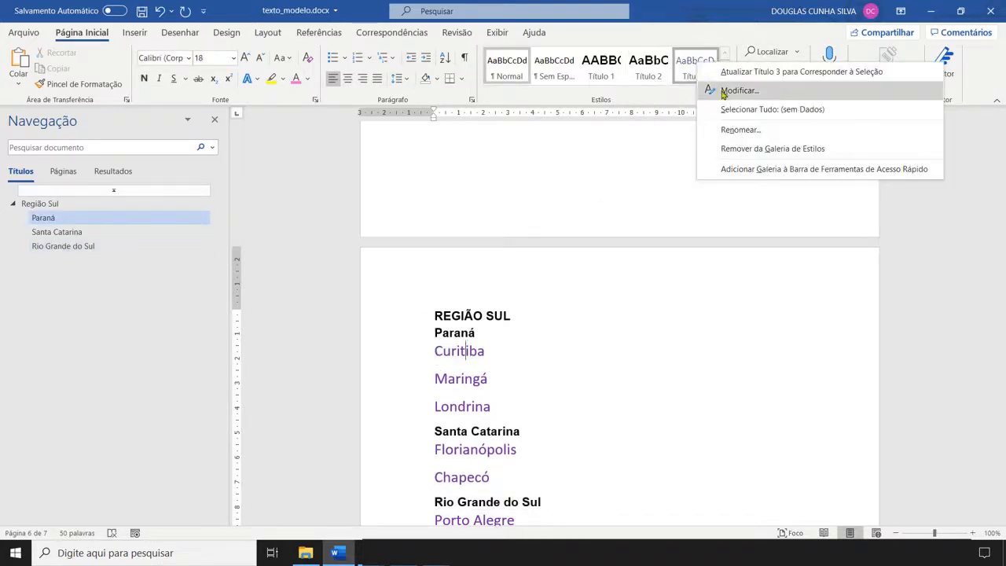
pyautogui.click(707, 90)
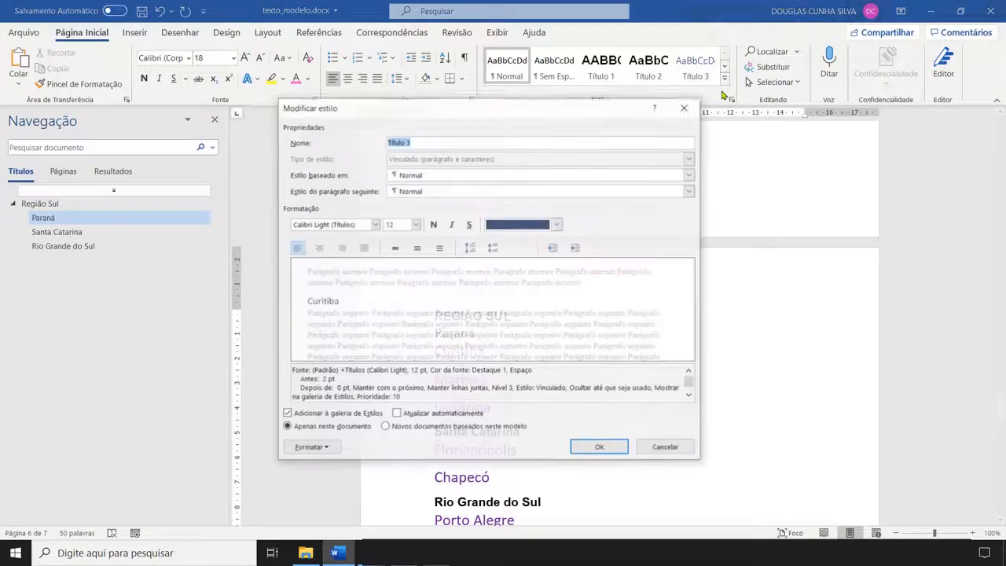
pyautogui.click(375, 224)
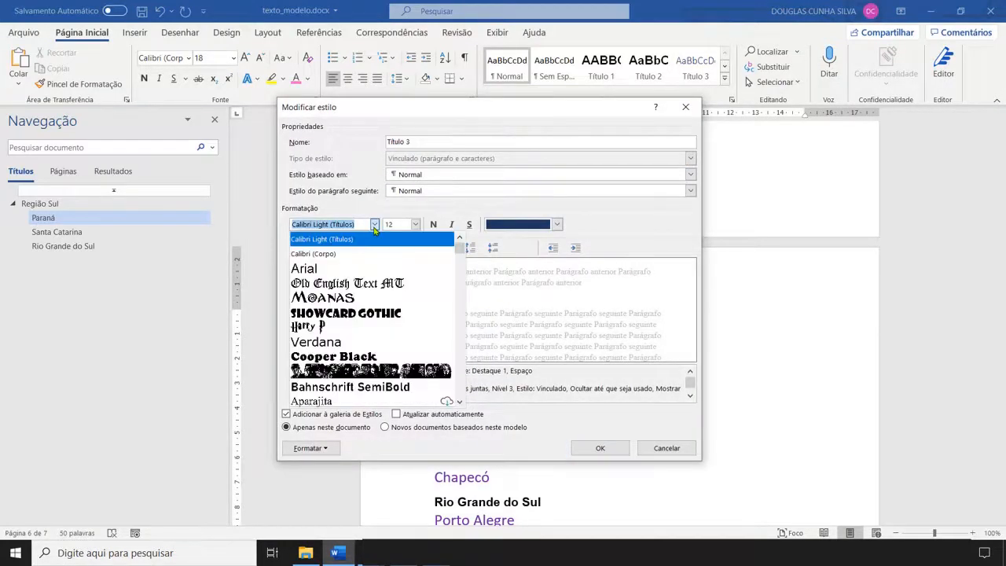
pyautogui.click(356, 270)
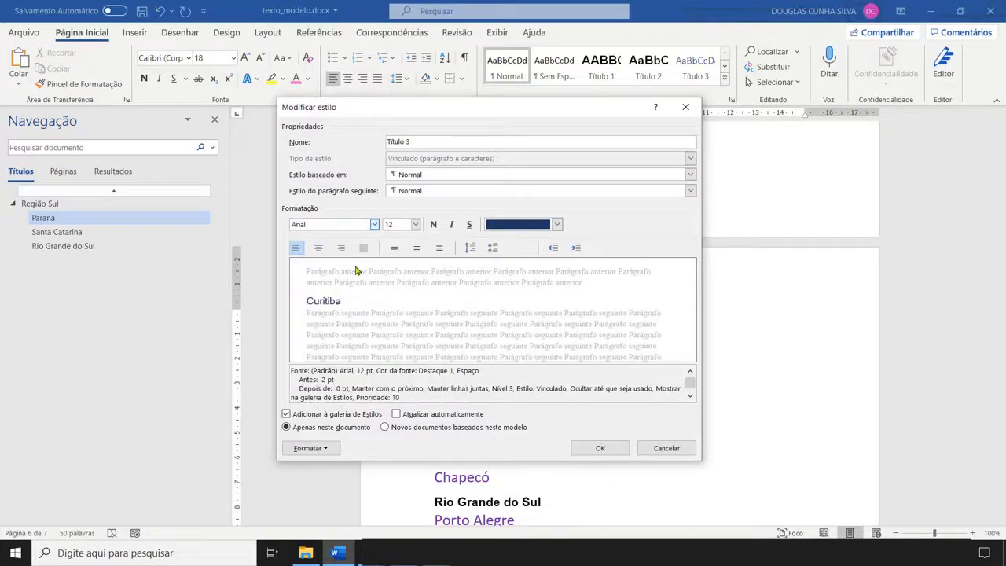
pyautogui.click(433, 225)
pyautogui.click(520, 228)
pyautogui.click(525, 239)
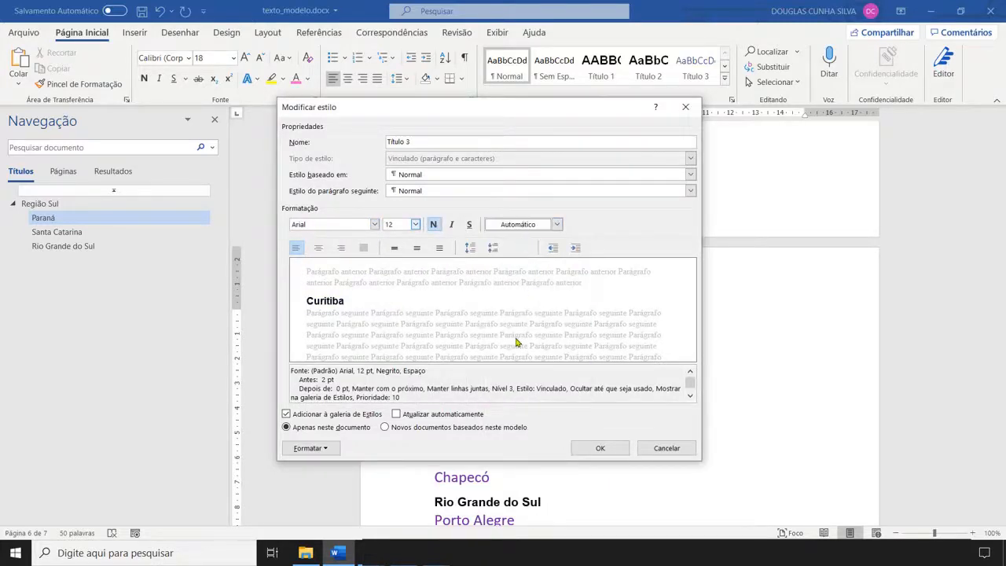
pyautogui.click(596, 448)
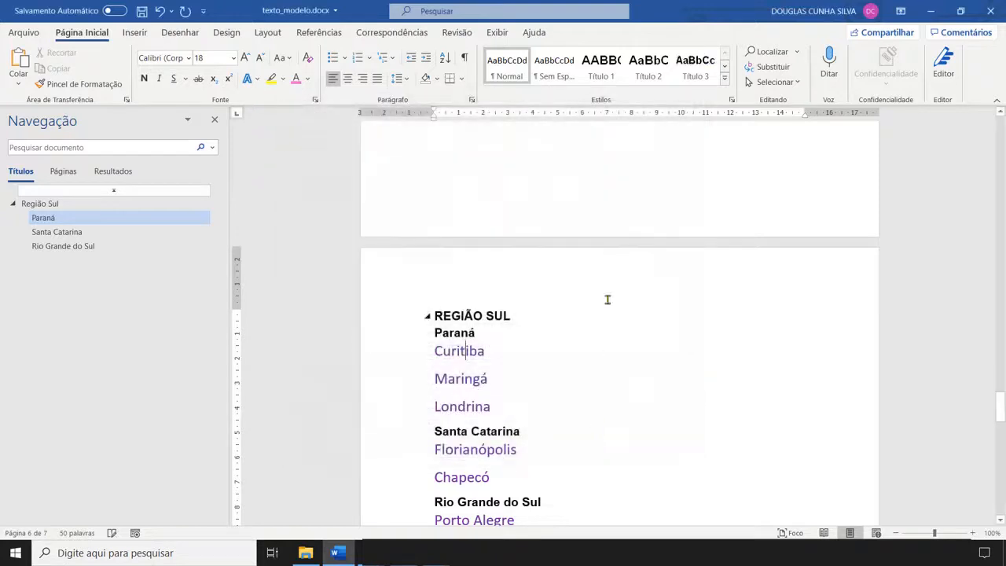
# - Apply the Título 3 style to the city names Curitiba, Maringá and Londrina
pyautogui.click(283, 58)
pyautogui.click(297, 75)
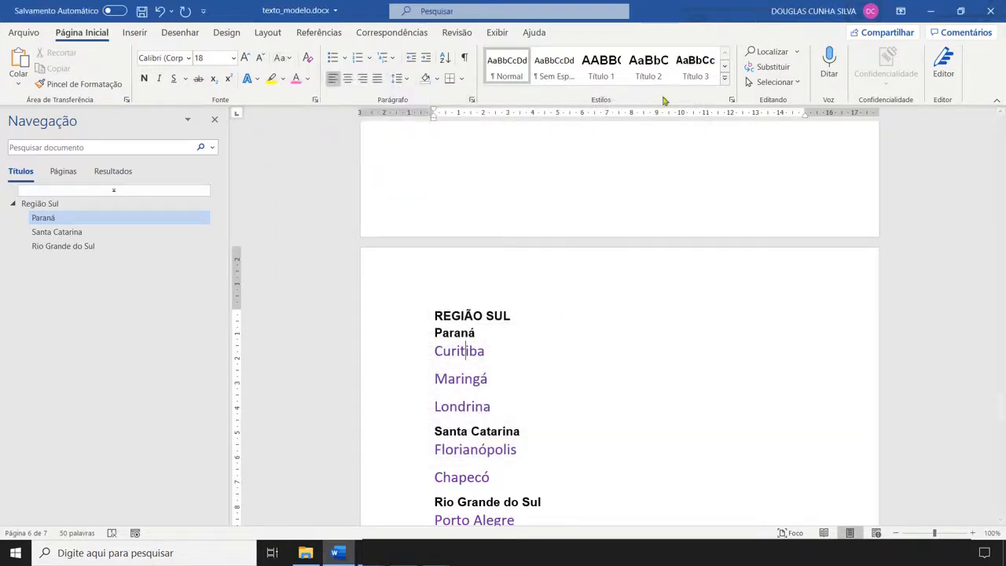
pyautogui.click(505, 352)
pyautogui.moveTo(492, 351); pyautogui.dragTo(424, 353)
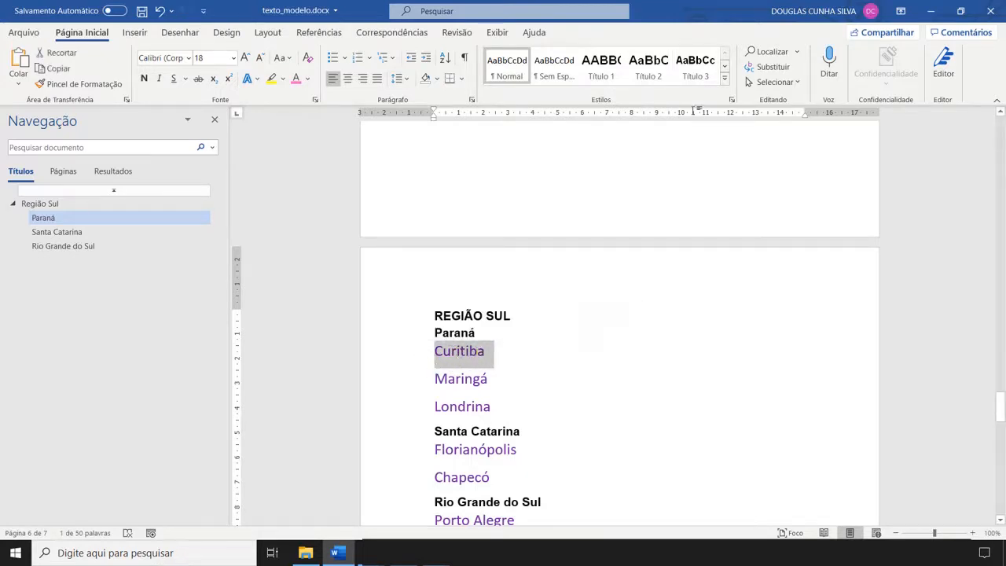
pyautogui.click(709, 69)
pyautogui.moveTo(496, 369); pyautogui.dragTo(437, 366)
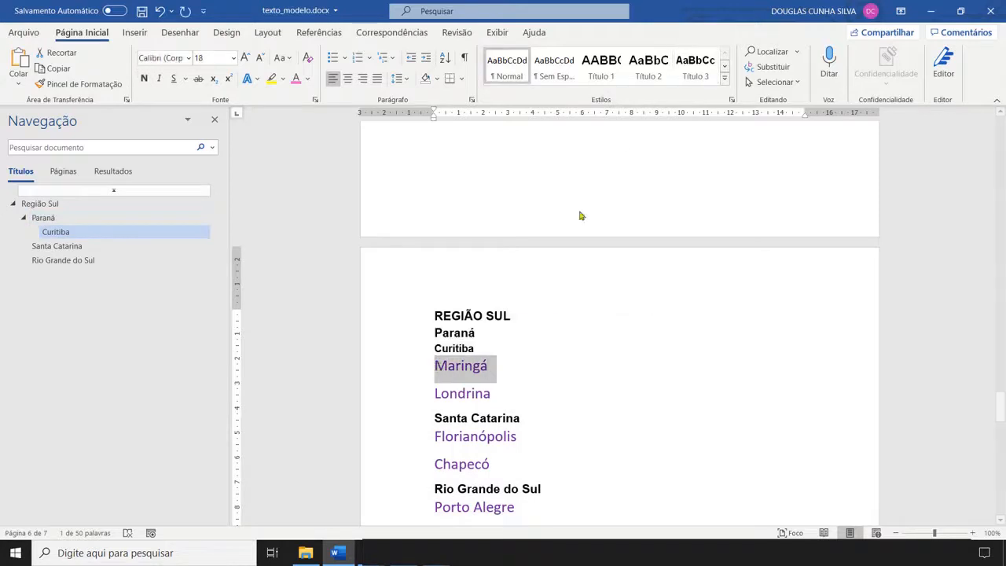
pyautogui.click(682, 76)
pyautogui.moveTo(493, 382); pyautogui.dragTo(412, 382)
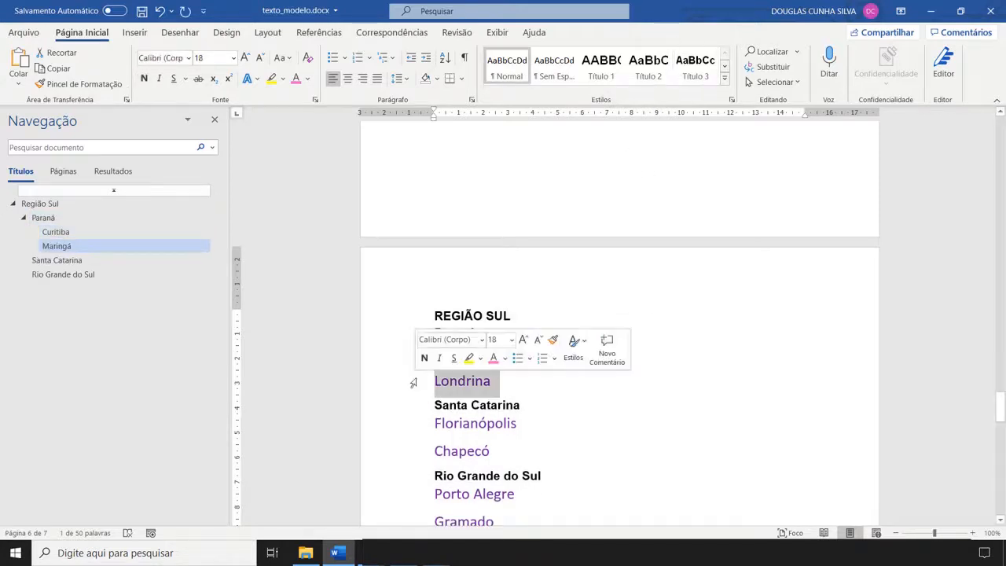
pyautogui.click(711, 82)
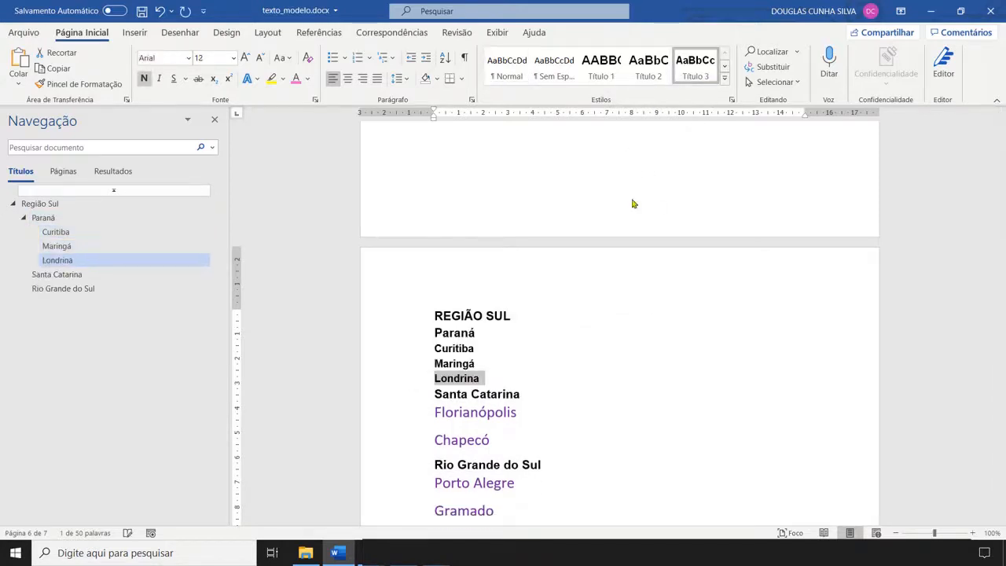
pyautogui.click(491, 382)
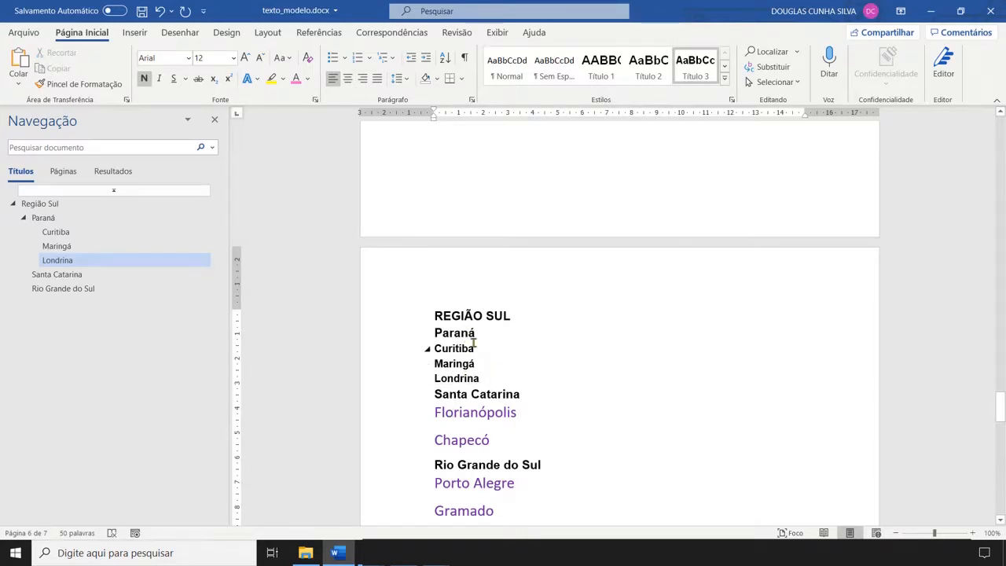
# - Insert placeholder paragraphs below the REGIÃO SUL heading using =lorem(3,4)
pyautogui.click(526, 314)
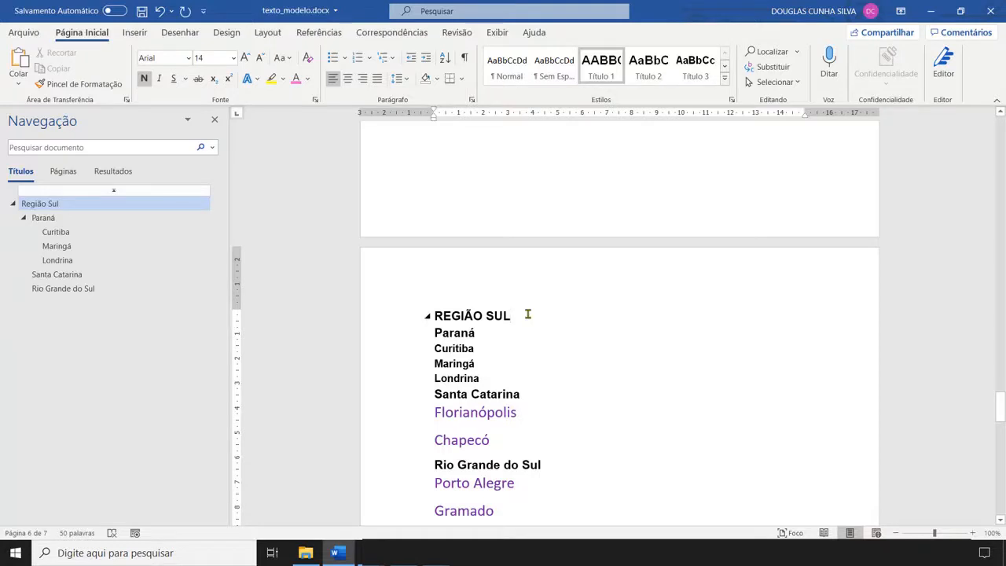
pyautogui.press('Return')
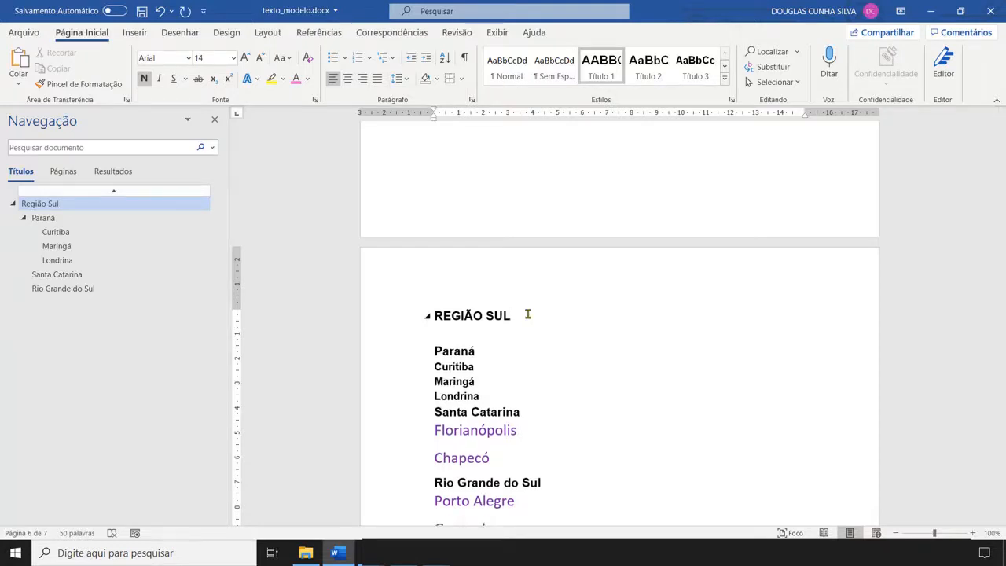
pyautogui.press('Return')
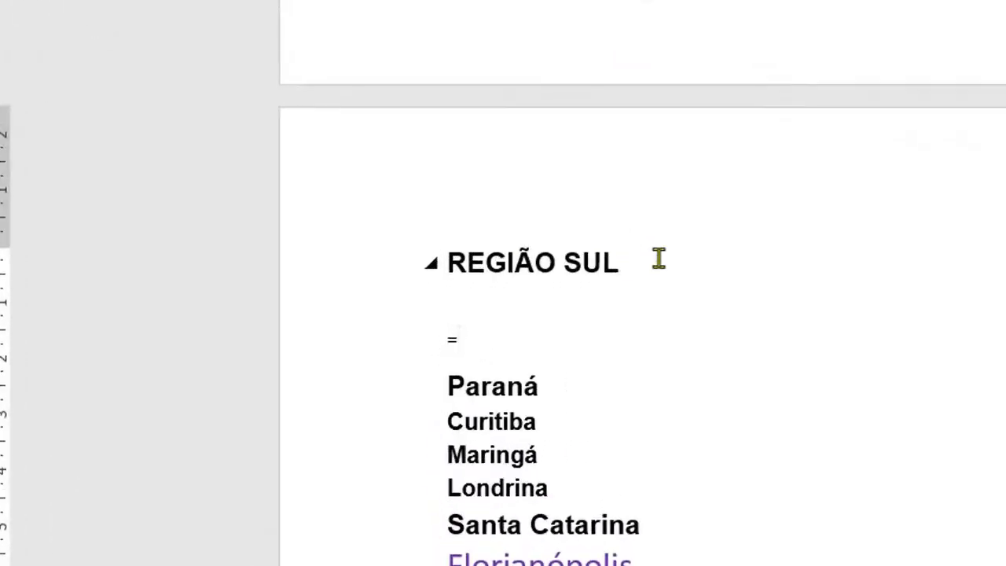
pyautogui.write('=lorem(3,4)')
pyautogui.press('Return')
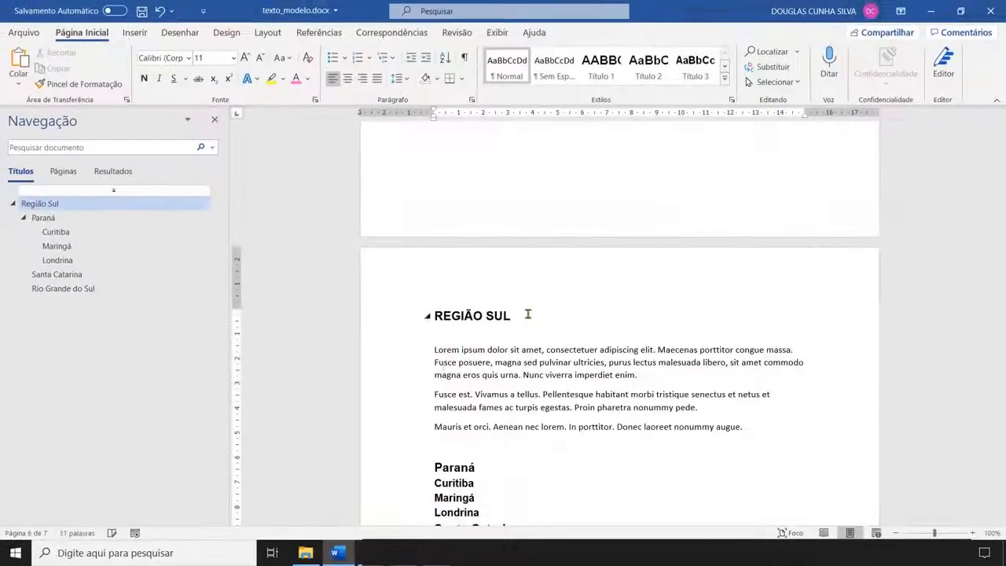
# - Add the same placeholder paragraphs below Paraná, Curitiba, Maringá, Londrina, Santa Catarina and Florianópolis
pyautogui.click(492, 310)
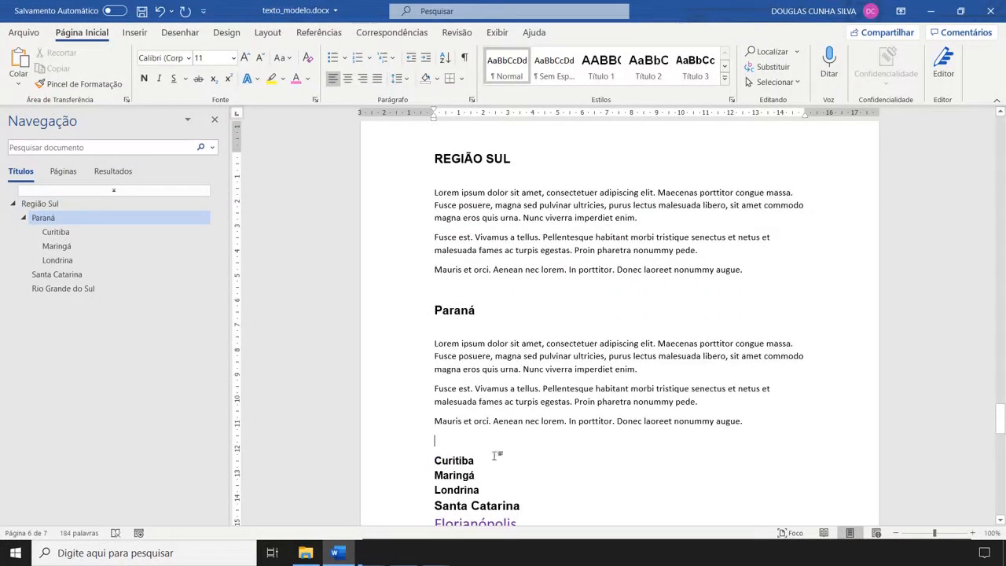
pyautogui.click(498, 457)
pyautogui.press('Return')
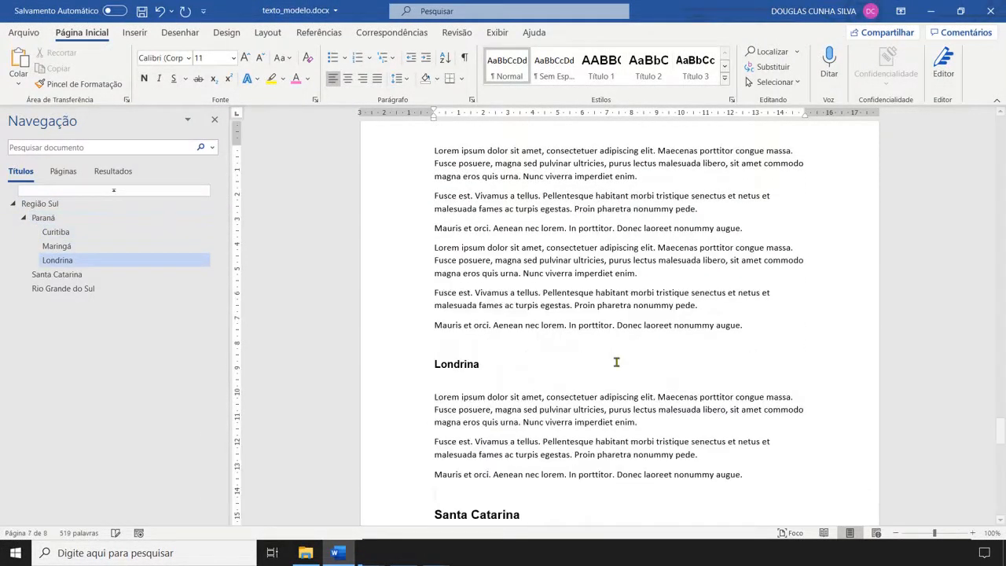
pyautogui.scroll(-3, 550, 368)
pyautogui.click(558, 397)
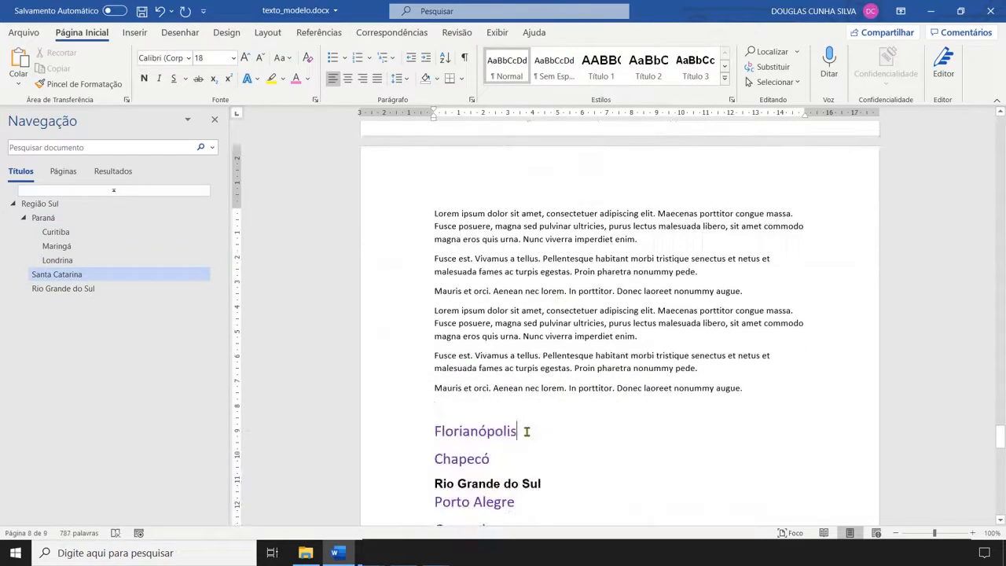
pyautogui.press('Return')
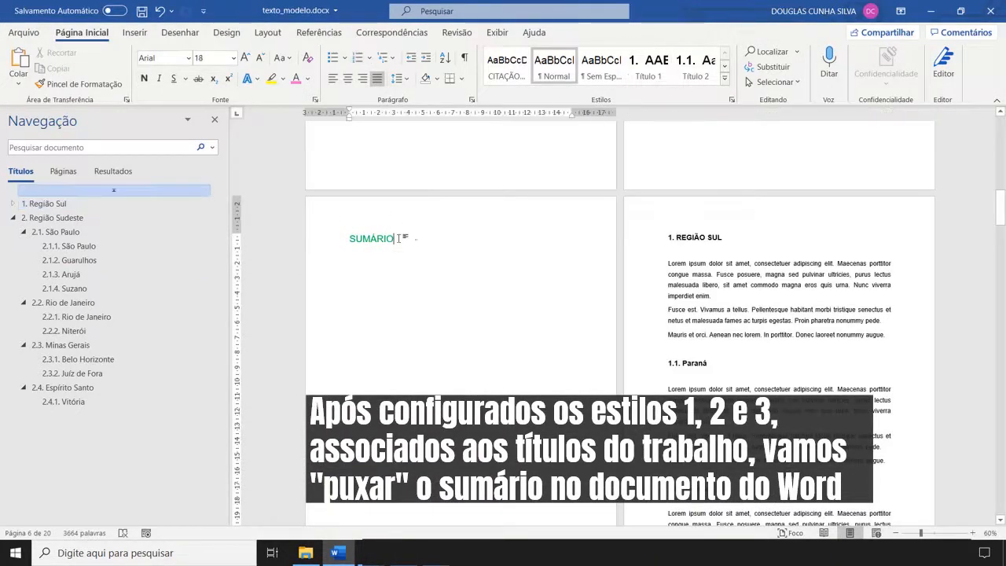
# - Replace the green SUMÁRIO placeholder text with the Sumário Automático 1 table of contents
pyautogui.moveTo(397, 235); pyautogui.dragTo(343, 236)
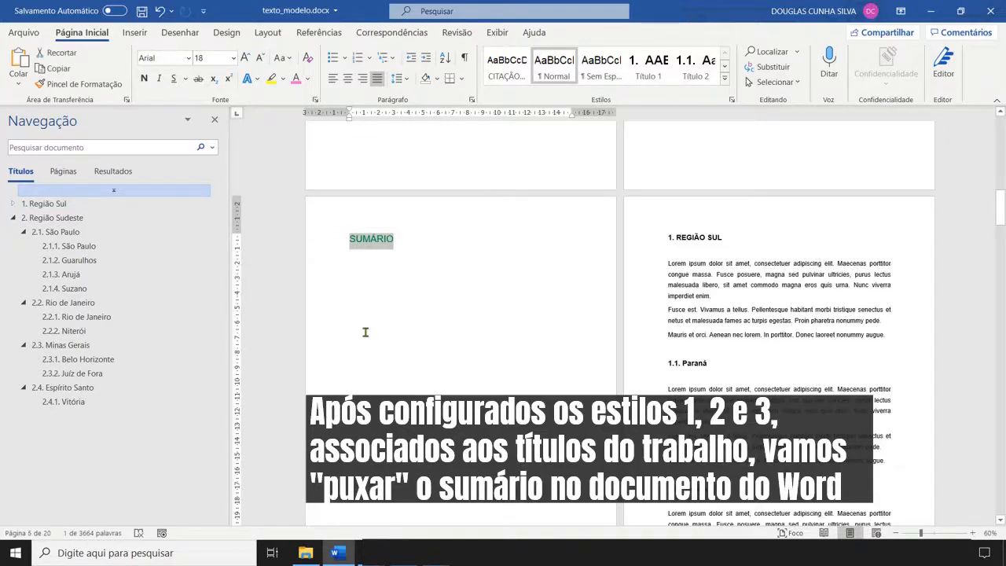
pyautogui.press('Delete')
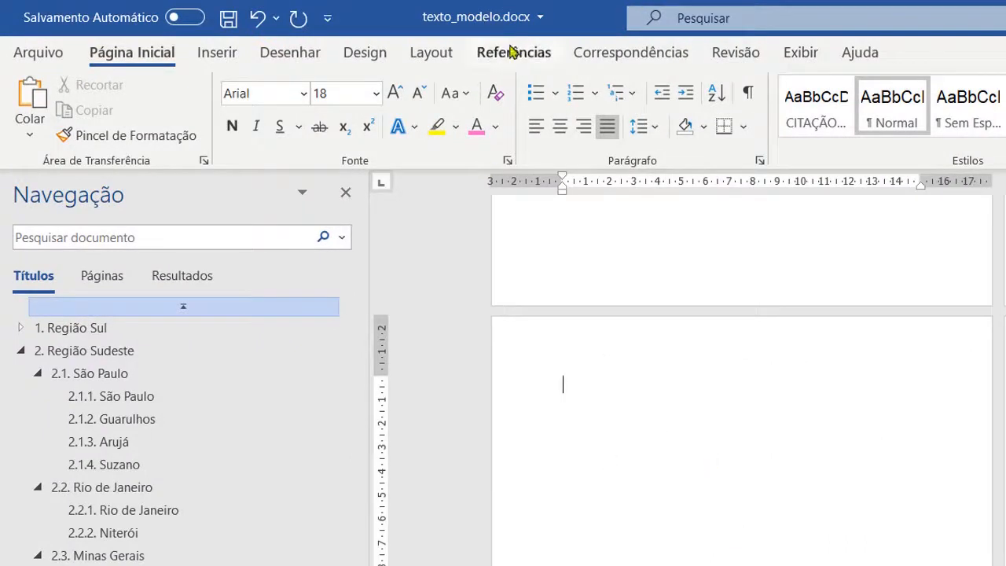
pyautogui.click(511, 52)
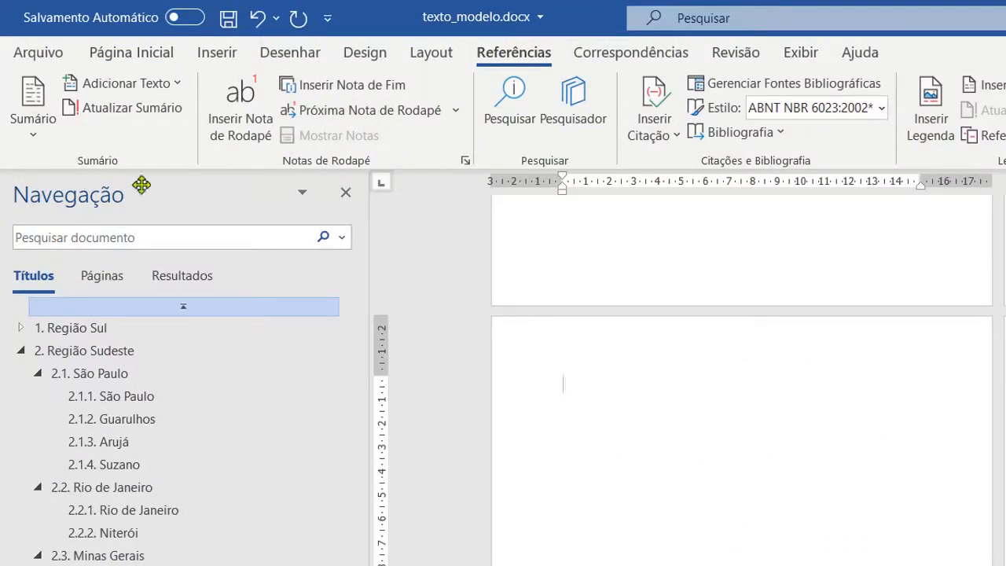
pyautogui.click(26, 137)
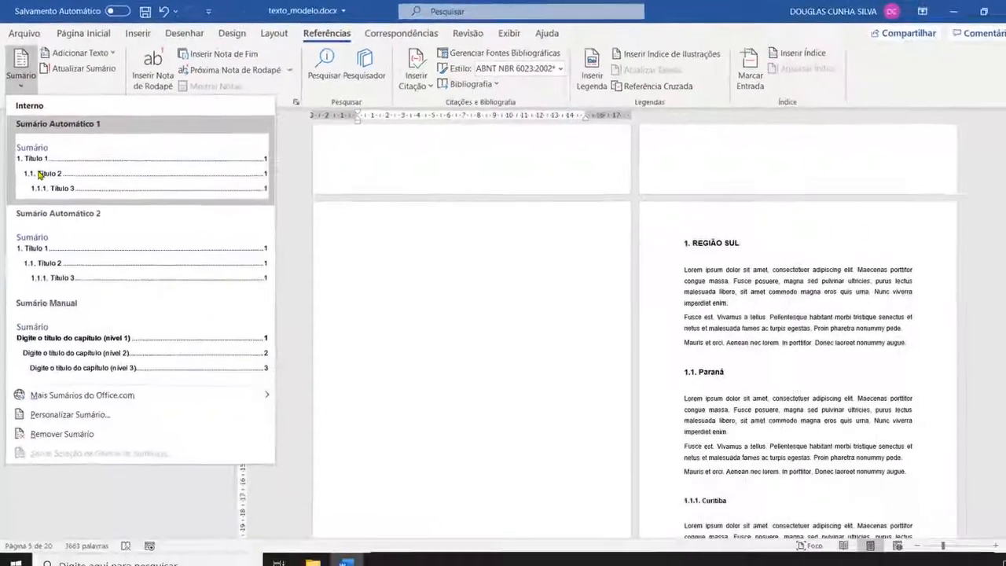
pyautogui.click(45, 200)
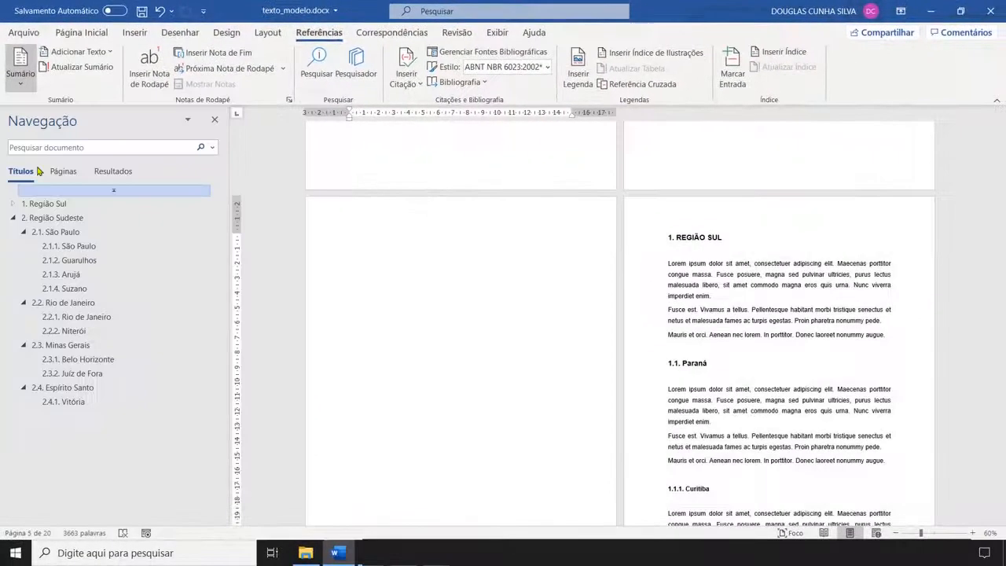
# - Change the Região Sul entry in the table of contents to uppercase (MAIÚSCULAS)
pyautogui.scroll(-3, 465, 323)
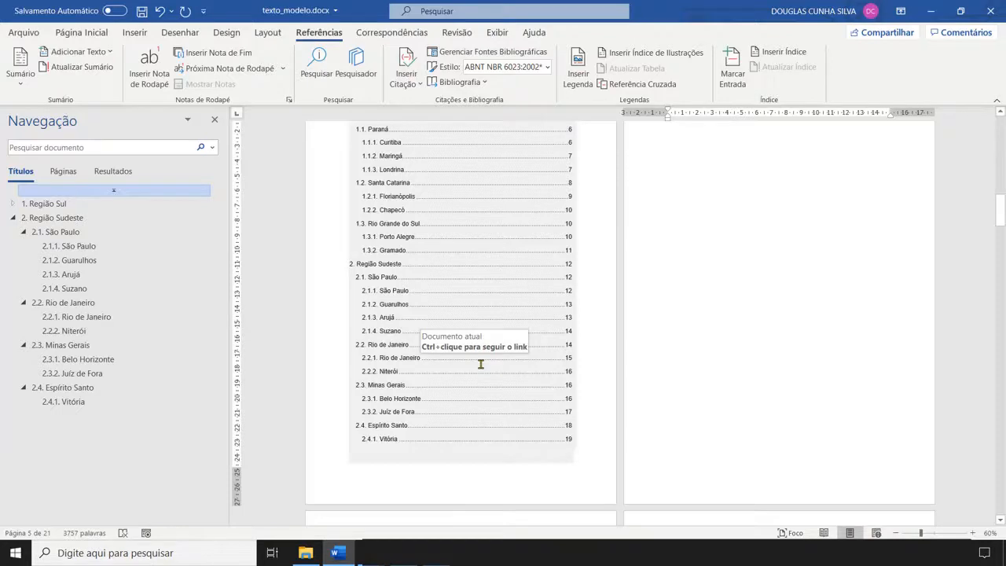
pyautogui.scroll(2, 480, 364)
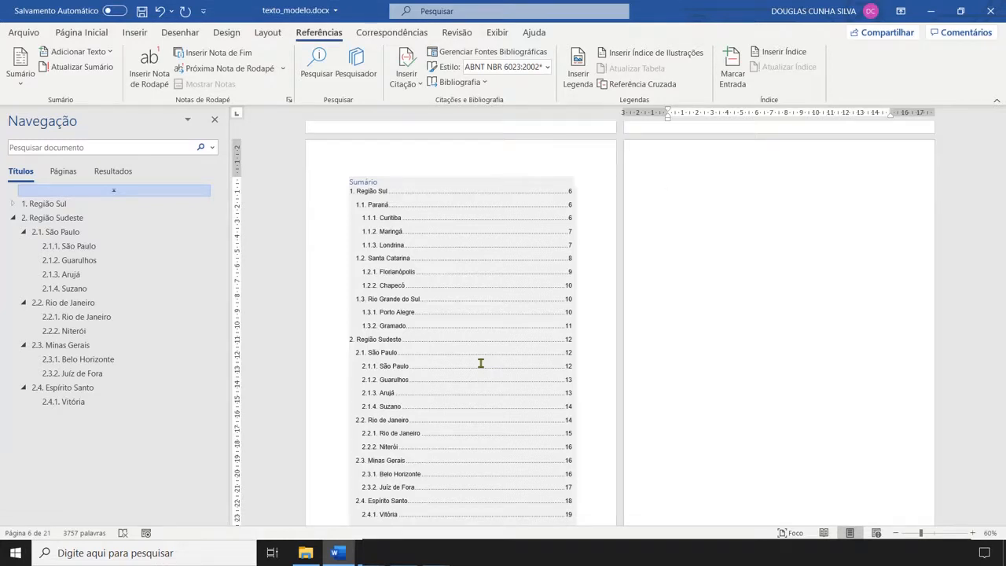
pyautogui.click(374, 191)
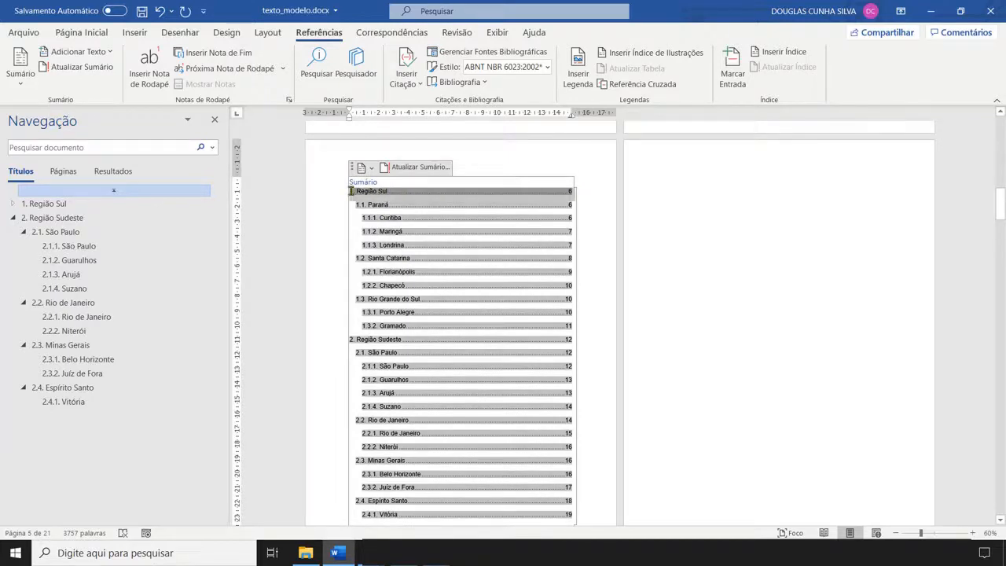
pyautogui.tripleClick(351, 191)
pyautogui.click(85, 35)
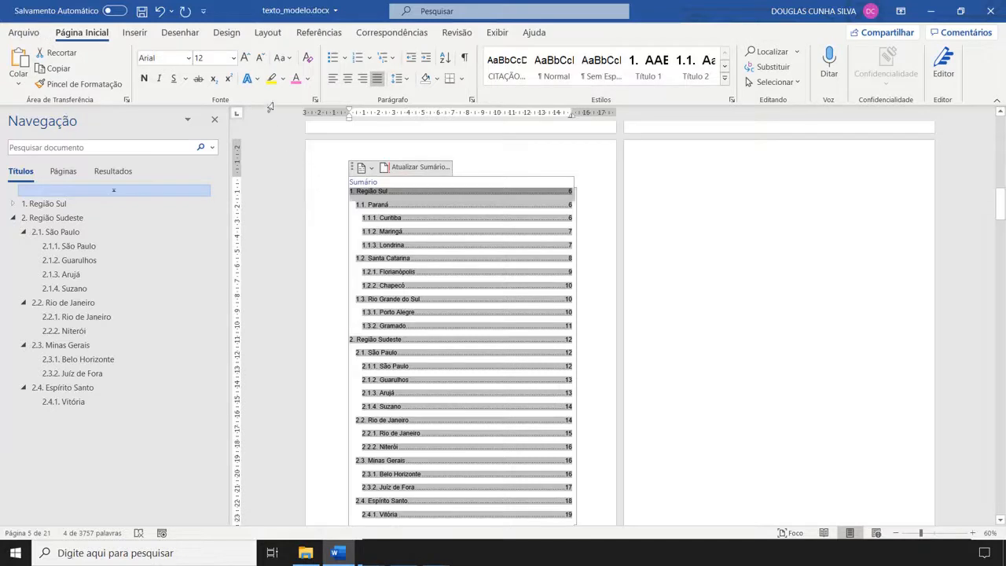
pyautogui.click(383, 196)
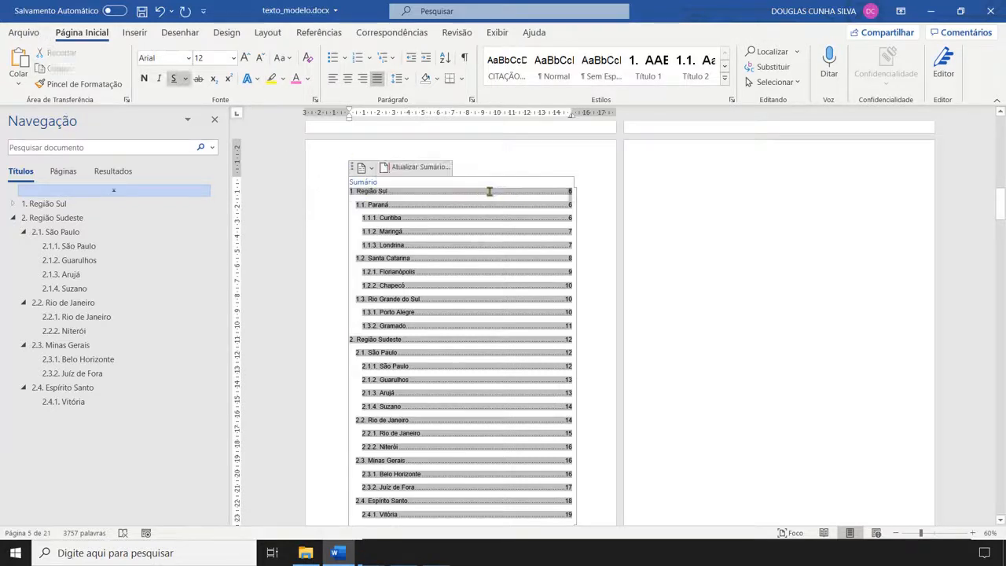
pyautogui.tripleClick(350, 191)
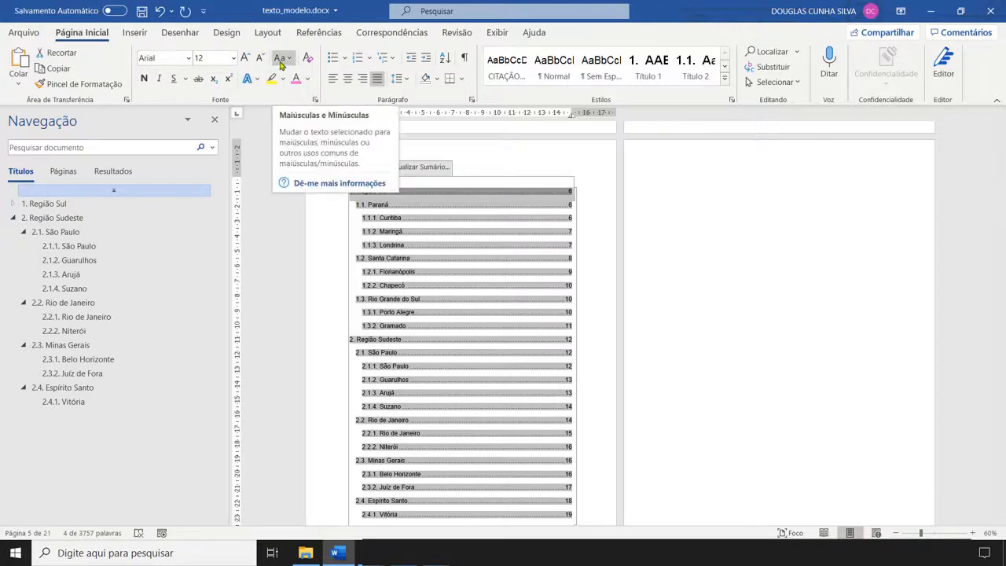
pyautogui.click(284, 59)
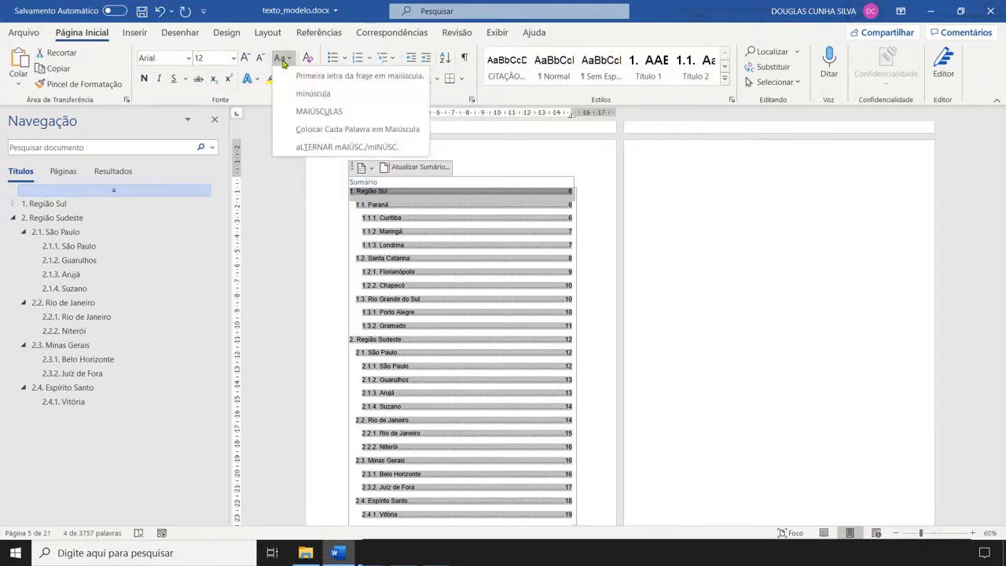
pyautogui.click(332, 117)
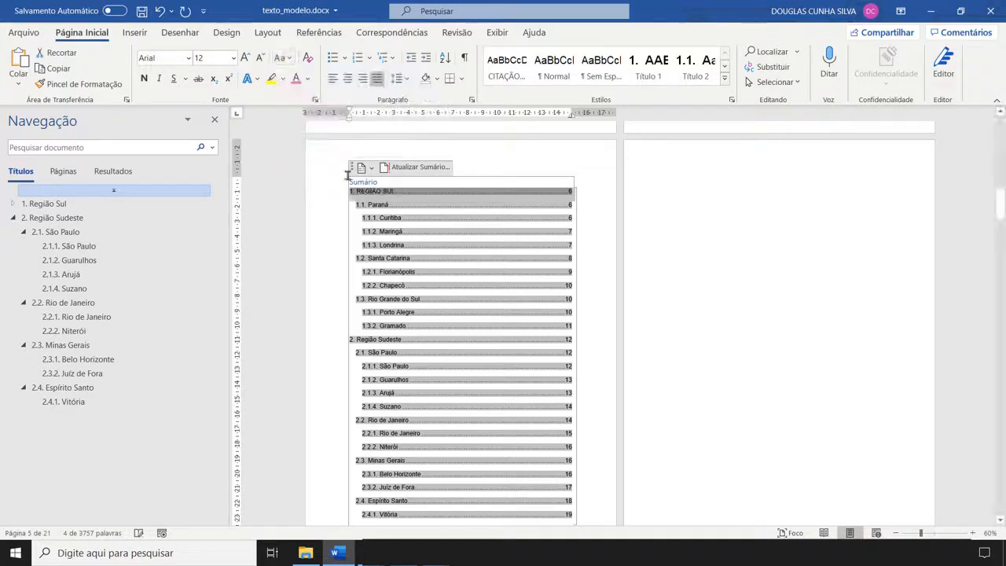
# - Make the Região Sudeste entry in the table of contents bold and uppercase (MAIÚSCULAS)
pyautogui.click(144, 78)
pyautogui.click(283, 58)
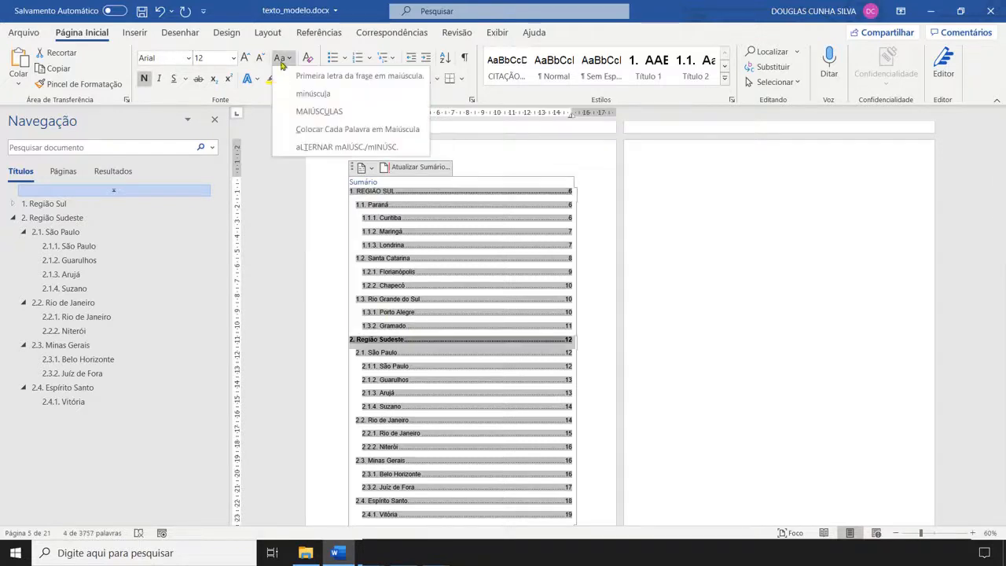
pyautogui.click(303, 107)
pyautogui.scroll(-3, 469, 389)
pyautogui.scroll(3, 425, 260)
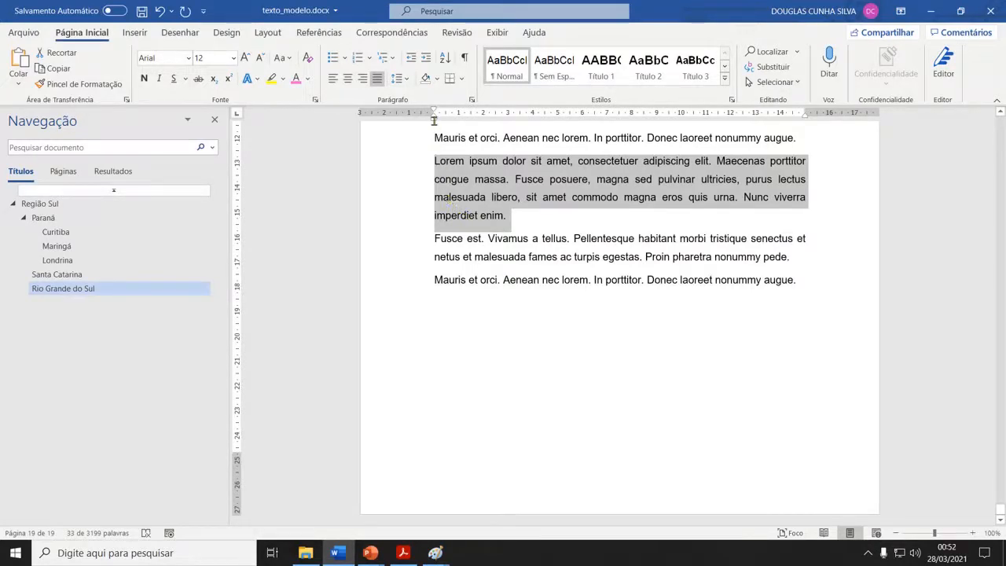
# - Set a 4 cm left indent on the selected Lorem ipsum paragraph and reduce its font size
pyautogui.moveTo(432, 121); pyautogui.dragTo(532, 119)
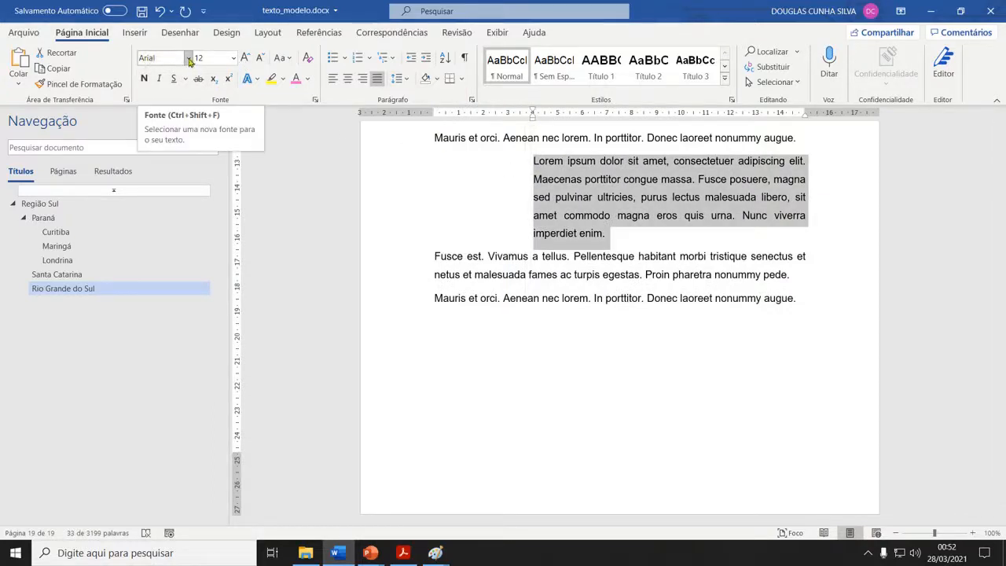
pyautogui.click(260, 59)
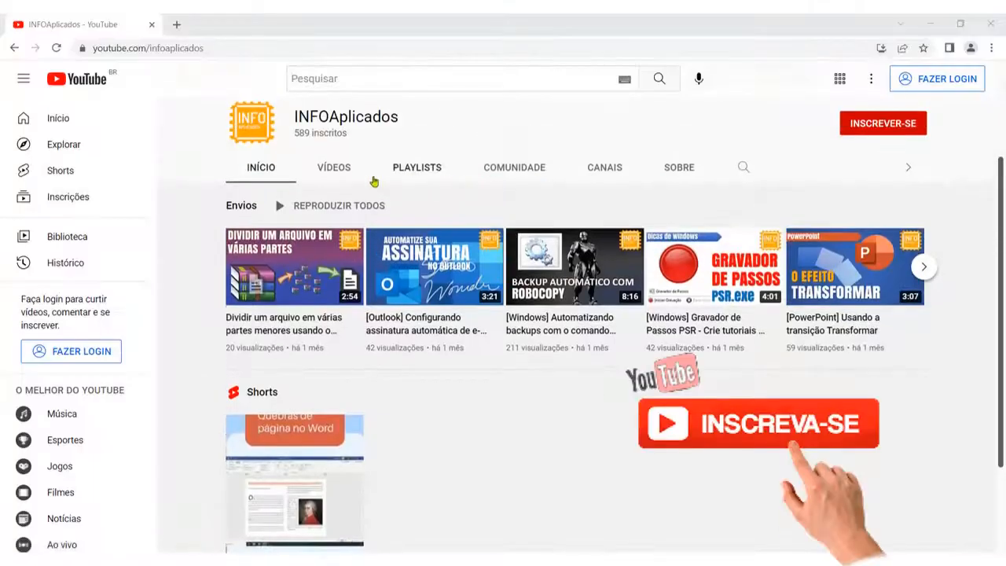
# - Switch to YouTube and look through the videos and playlists of the INFOAplicados channel
pyautogui.click(338, 169)
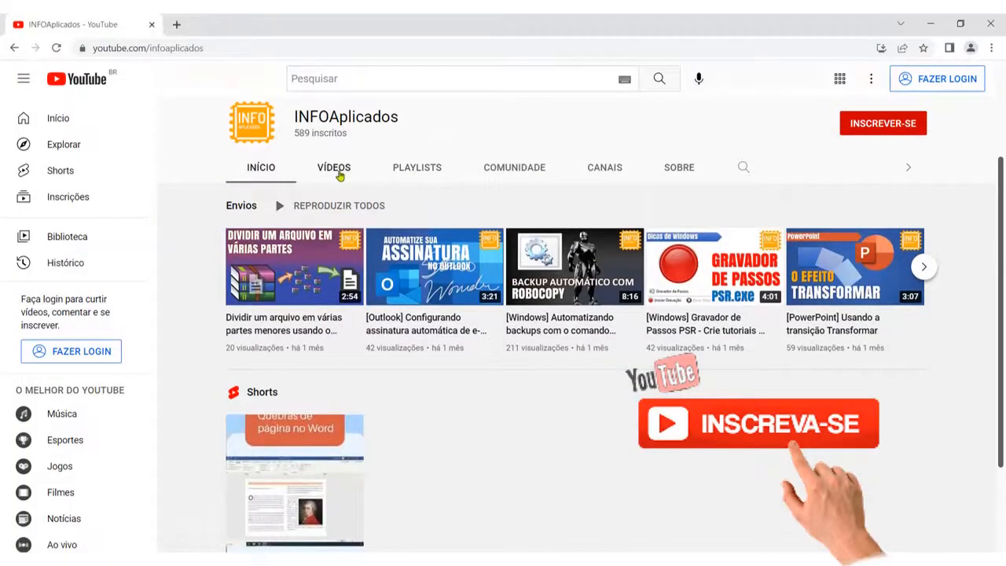
pyautogui.scroll(-5, 458, 237)
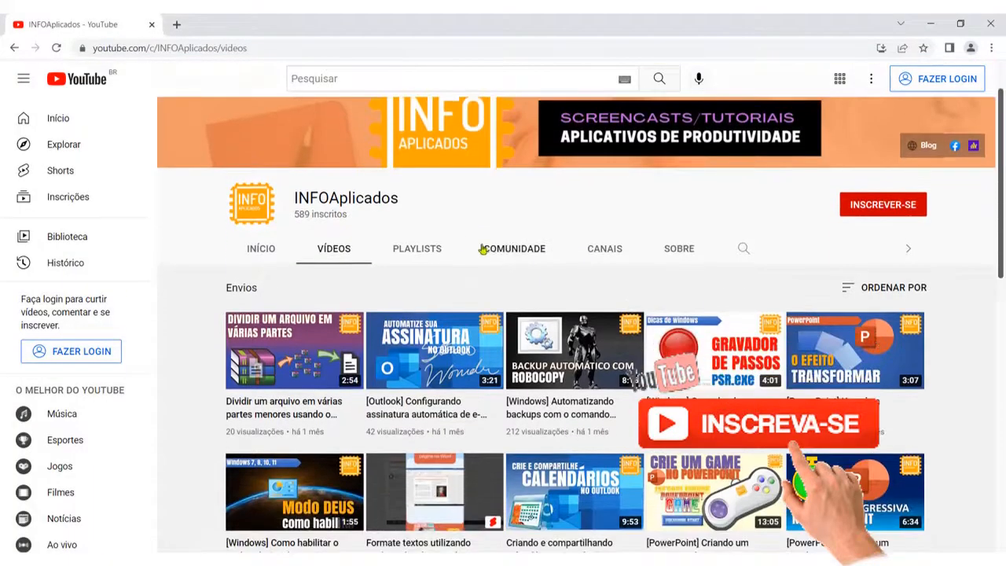
pyautogui.scroll(-4, 486, 248)
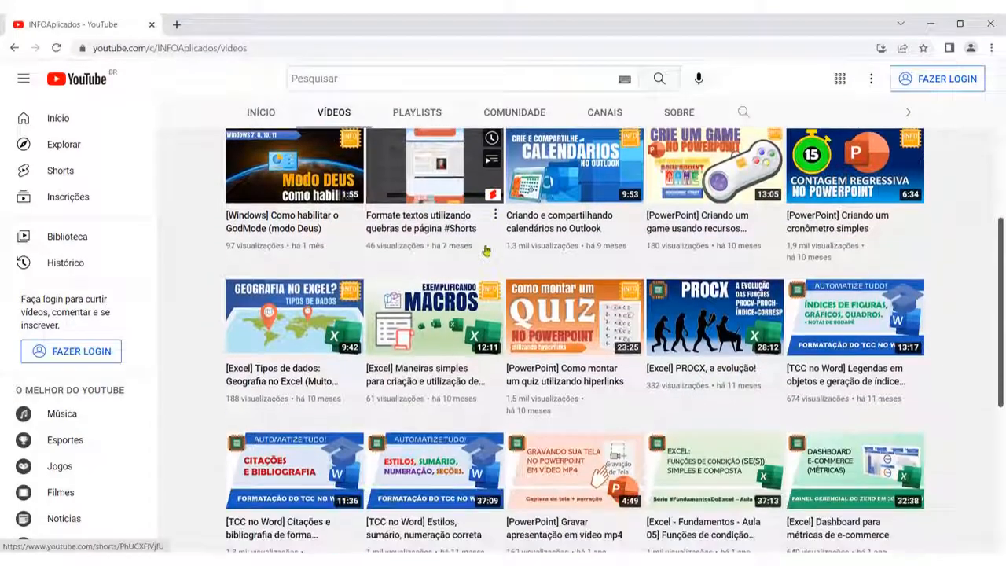
pyautogui.scroll(-3, 486, 248)
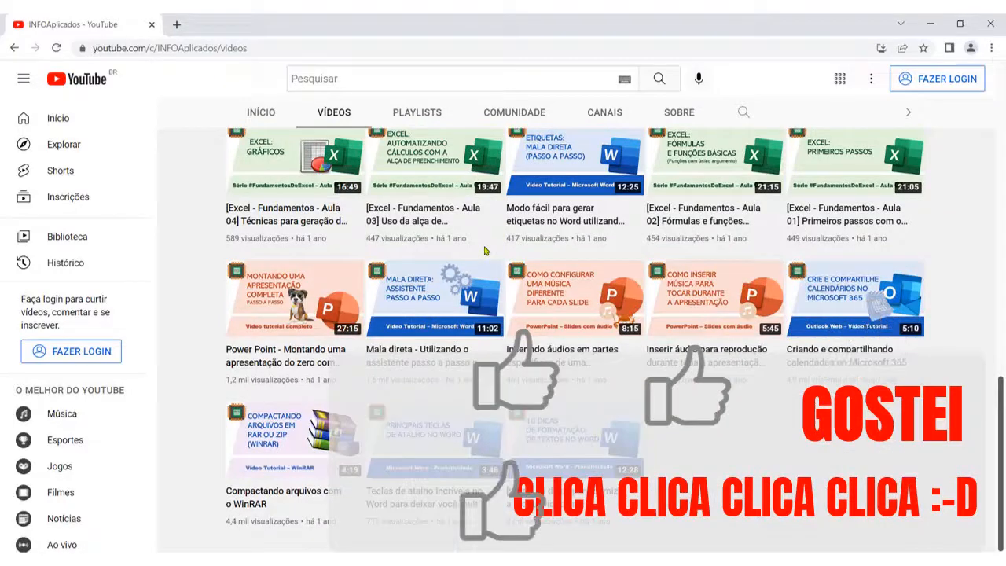
pyautogui.scroll(1, 485, 250)
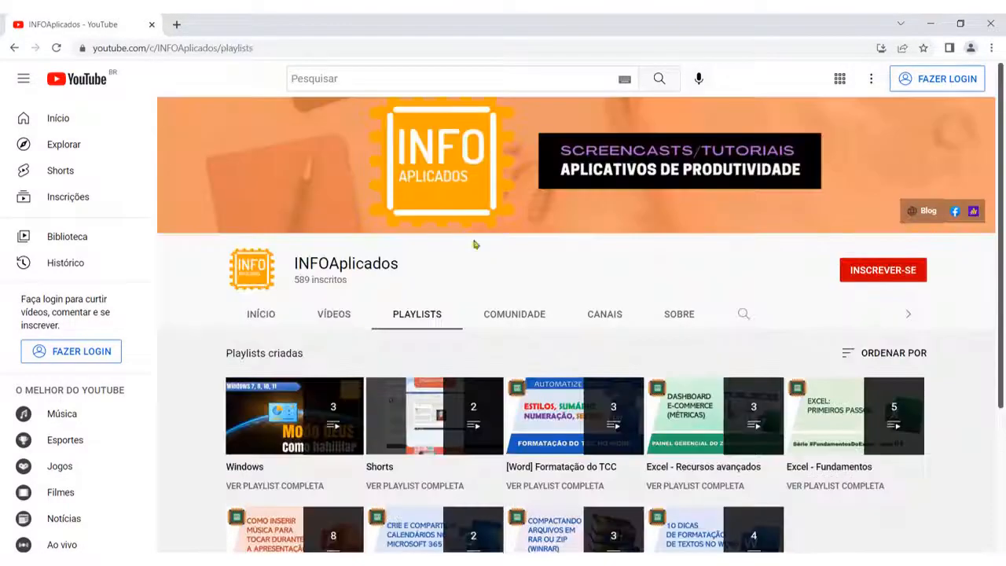
pyautogui.scroll(-2, 507, 314)
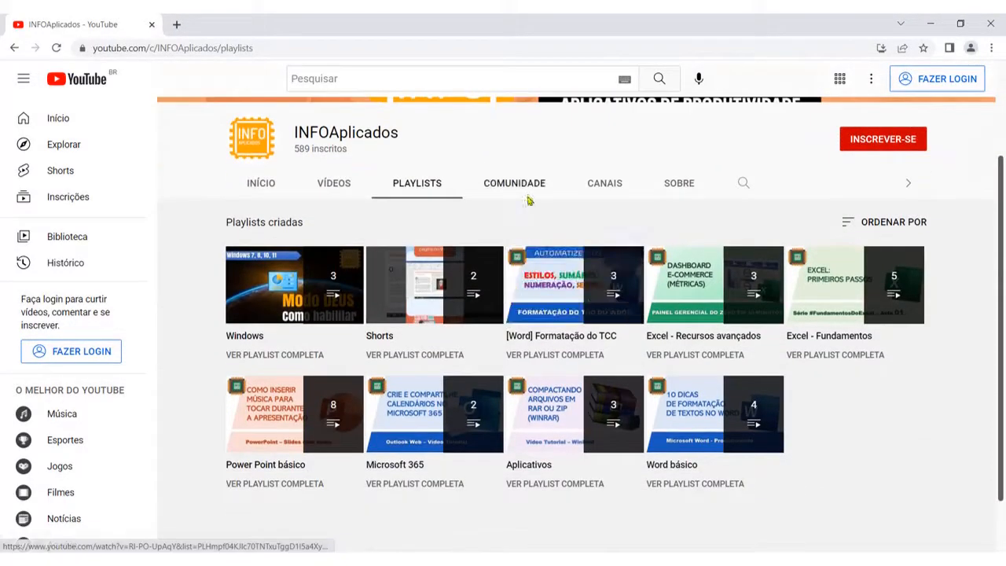